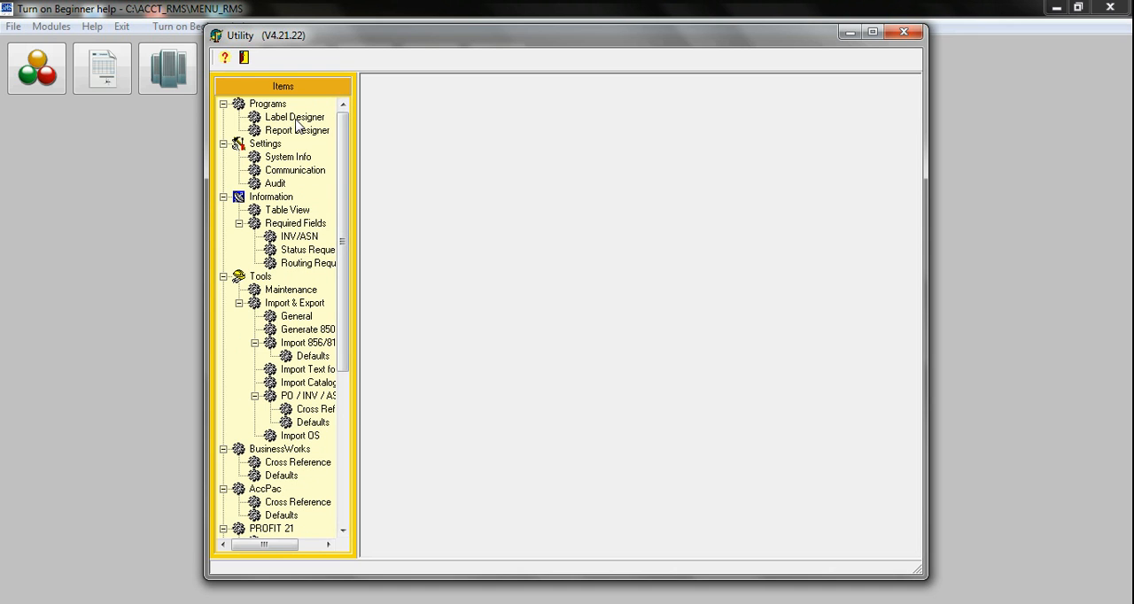
Launch the Label Designer and open the label file Ucc_7D.rtm from the ACCT_RMS DATA folder
{"action": "key", "text": "Return"}
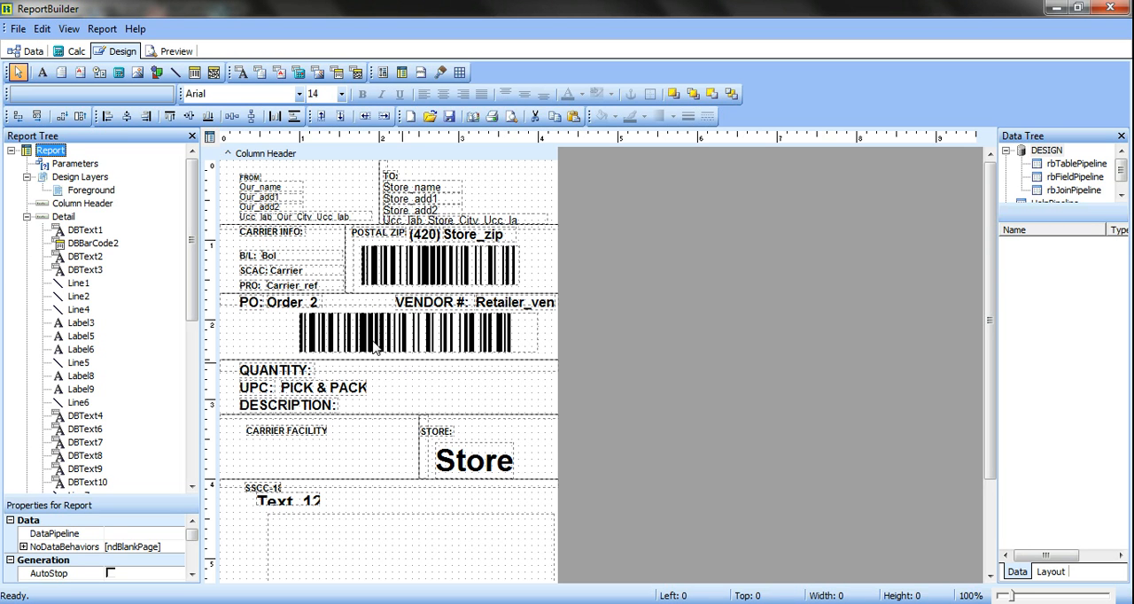
{"action": "left_click", "coordinate": [18, 29]}
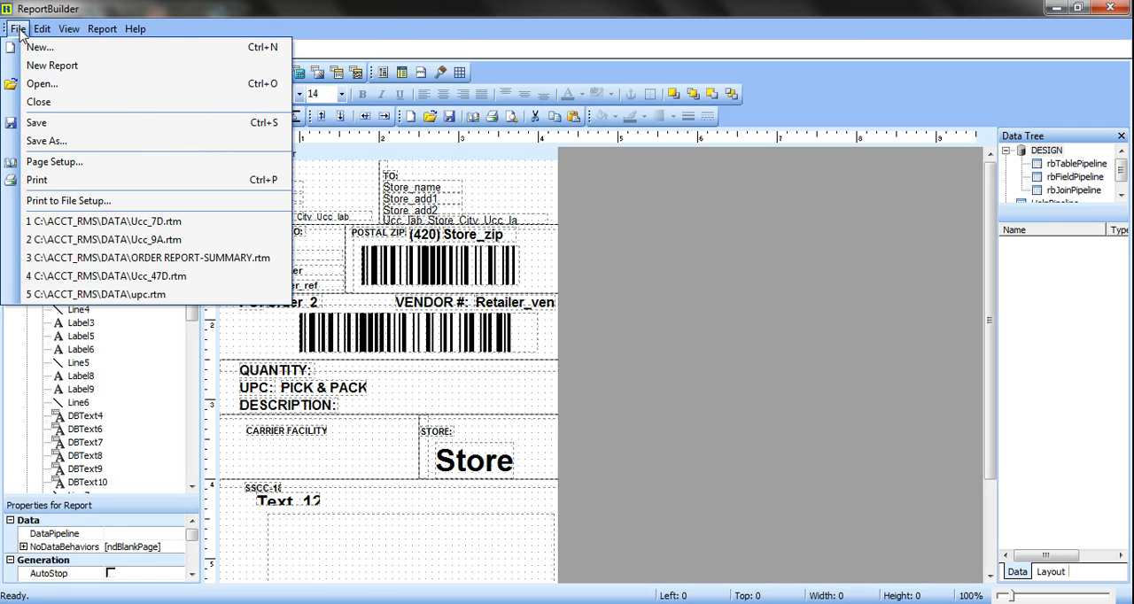
{"action": "left_click", "coordinate": [42, 83]}
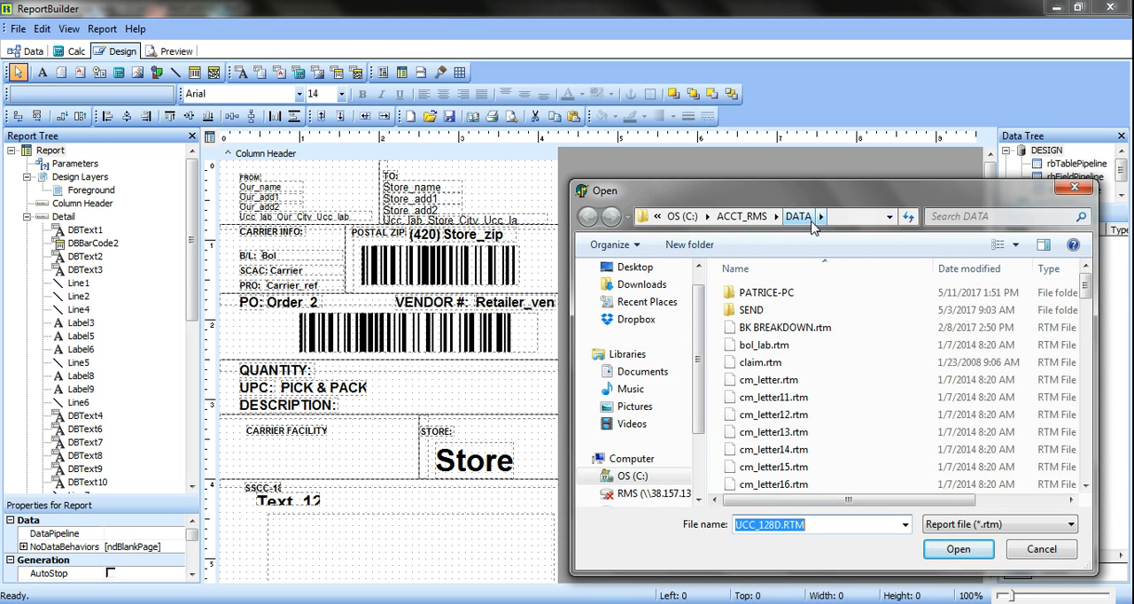
{"action": "left_click", "coordinate": [795, 398]}
{"action": "key", "text": "u"}
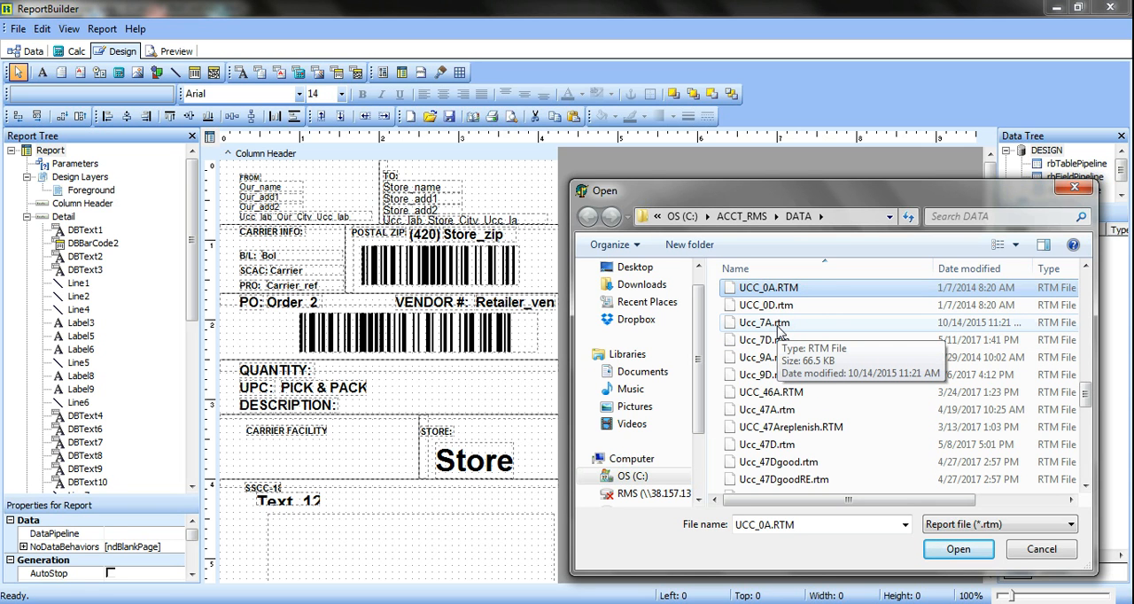
{"action": "double_click", "coordinate": [766, 343]}
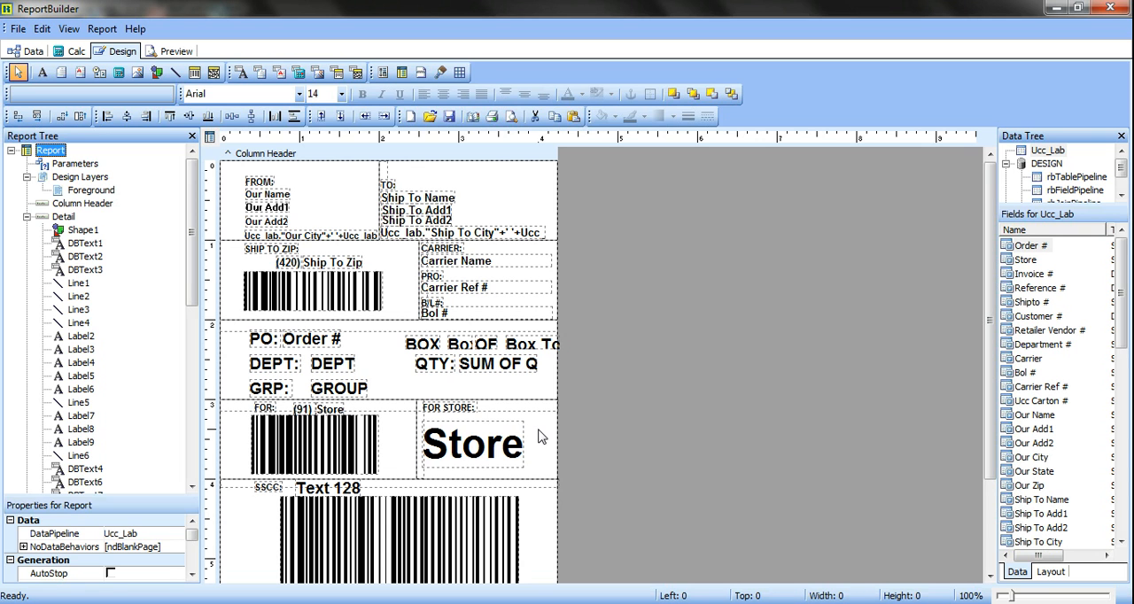
Align the tops of the QTY label and its SUM OF QUANTITY field, placing them together in the DEPT row
{"action": "left_click", "coordinate": [443, 370]}
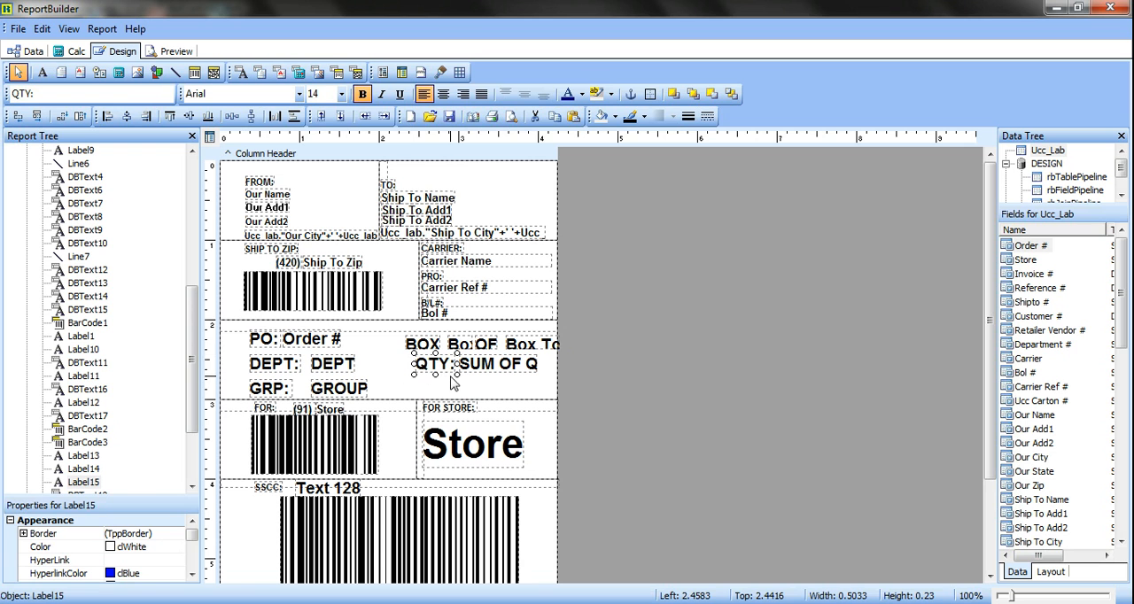
{"action": "left_click_drag", "start_coordinate": [434, 364], "coordinate": [483, 386]}
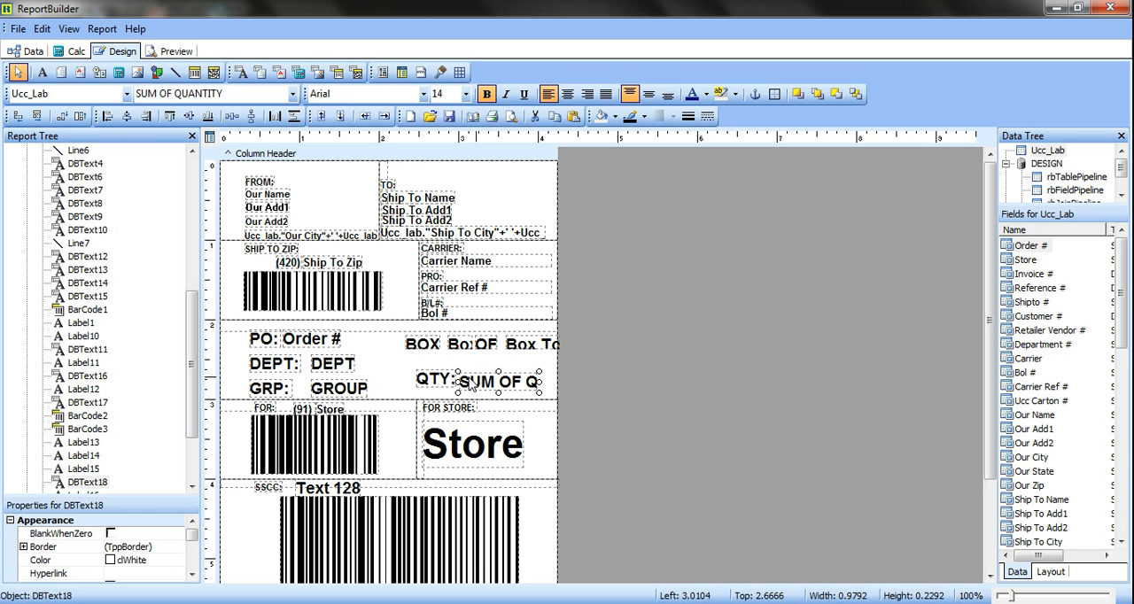
{"action": "left_click", "coordinate": [447, 380]}
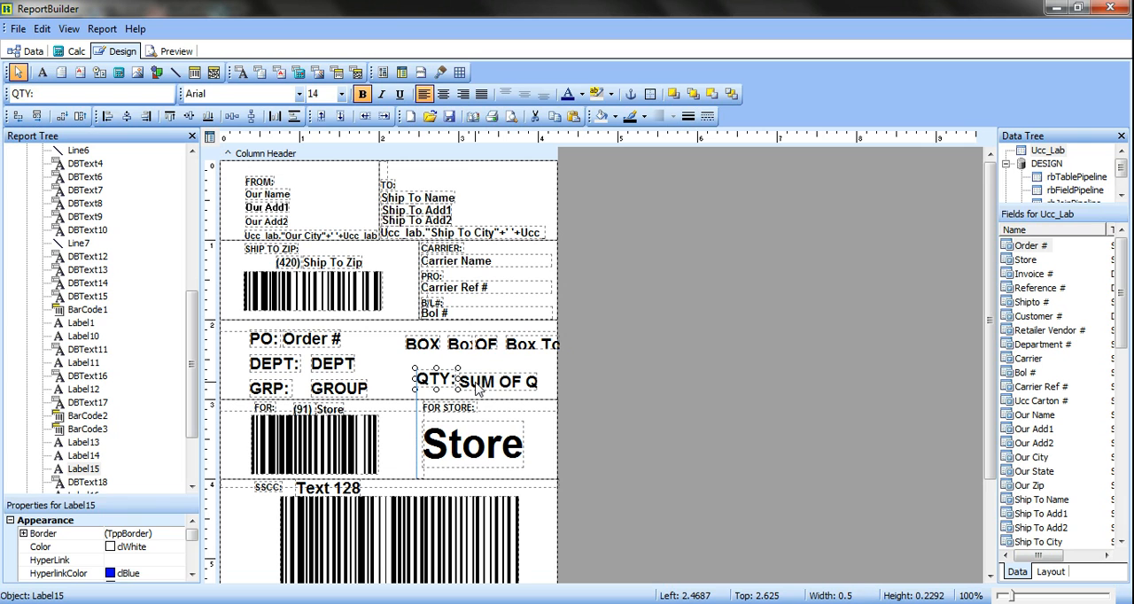
{"action": "left_click", "coordinate": [478, 390], "text": "shift"}
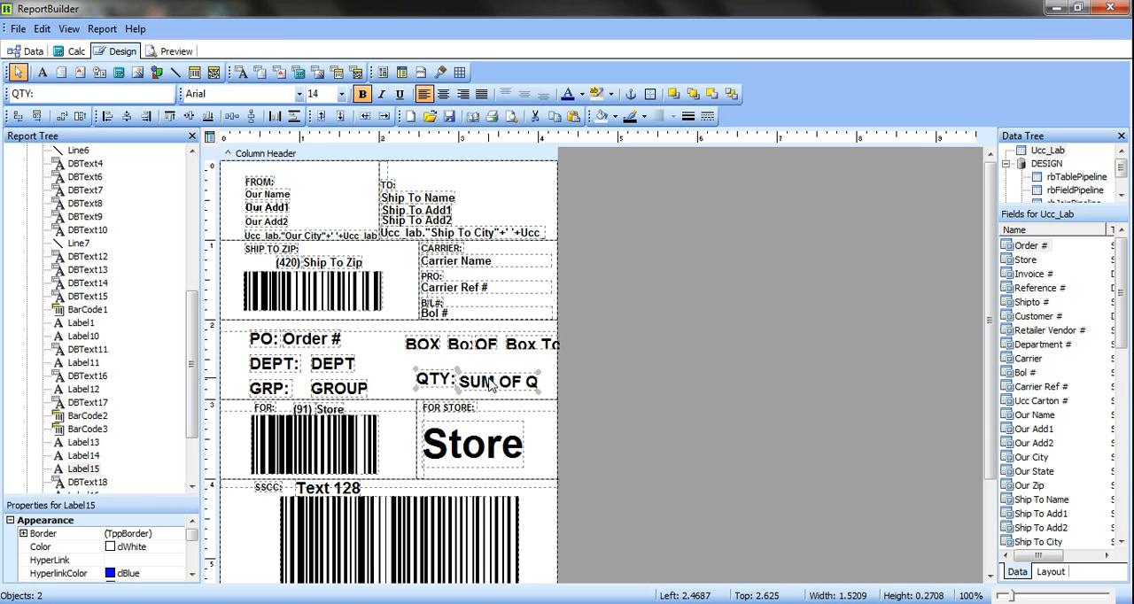
{"action": "left_click", "coordinate": [170, 118]}
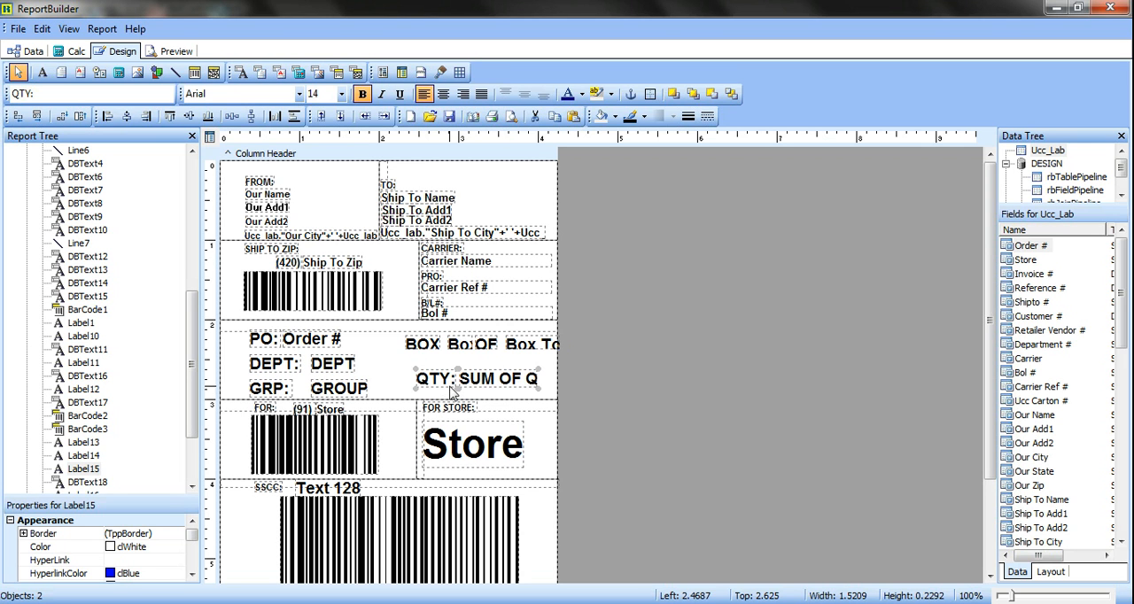
{"action": "left_click_drag", "start_coordinate": [474, 386], "coordinate": [475, 370]}
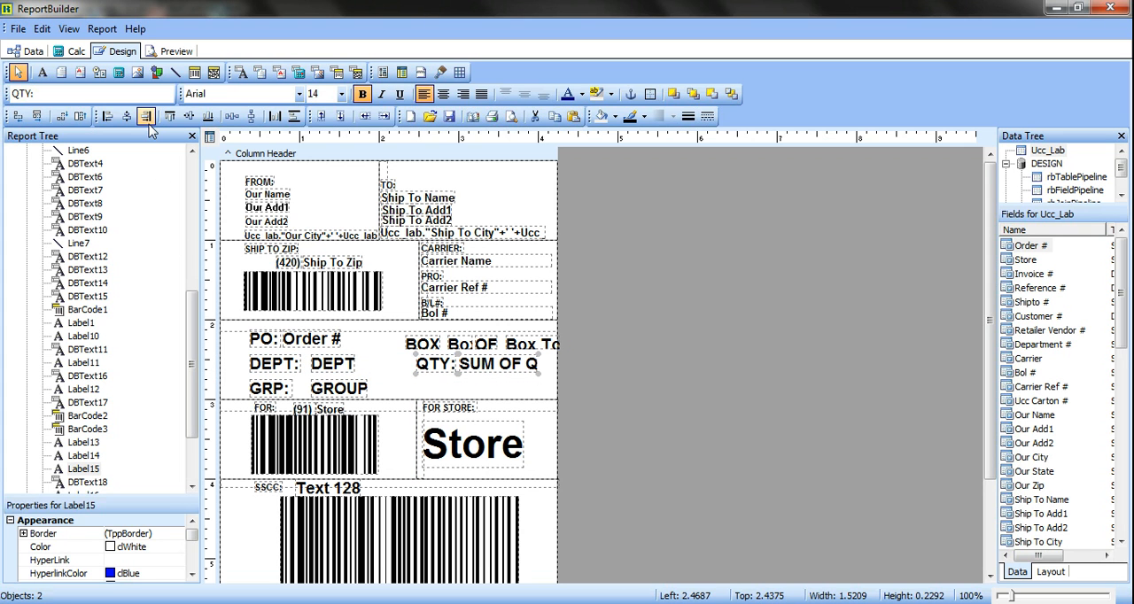
{"action": "left_click", "coordinate": [443, 392]}
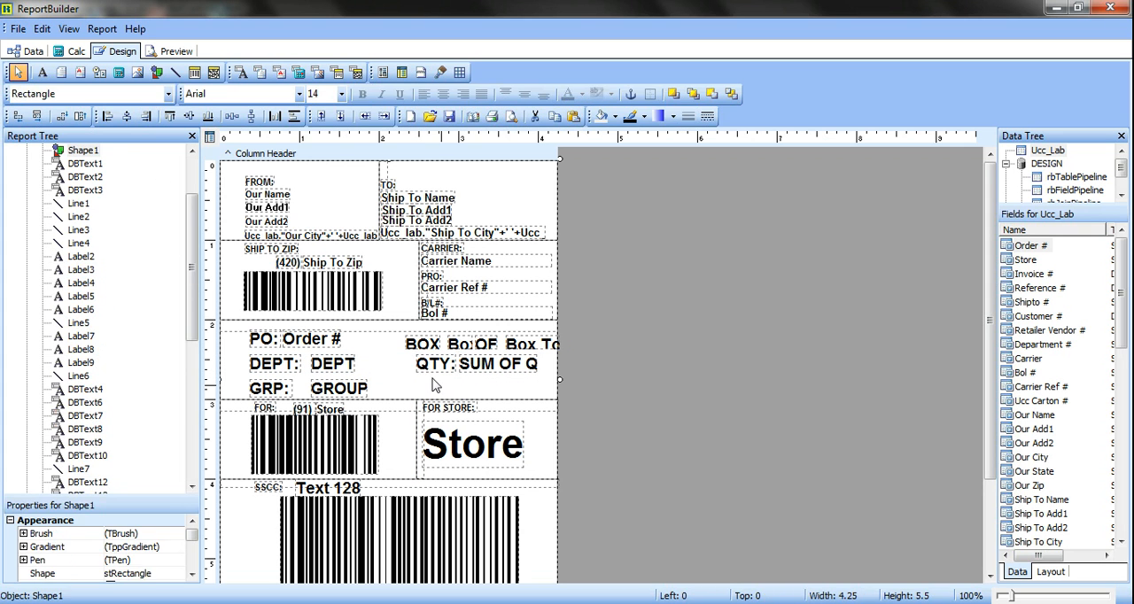
Add a text label reading LA OFFICE beneath the QTY label, in the GRP row
{"action": "left_click", "coordinate": [42, 74]}
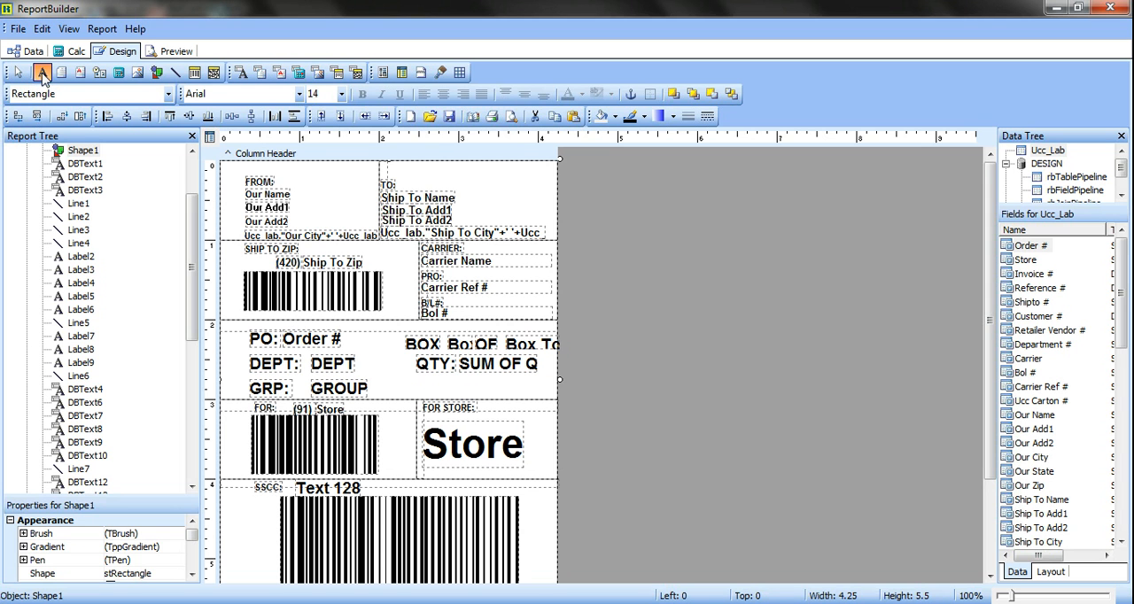
{"action": "left_click", "coordinate": [411, 377]}
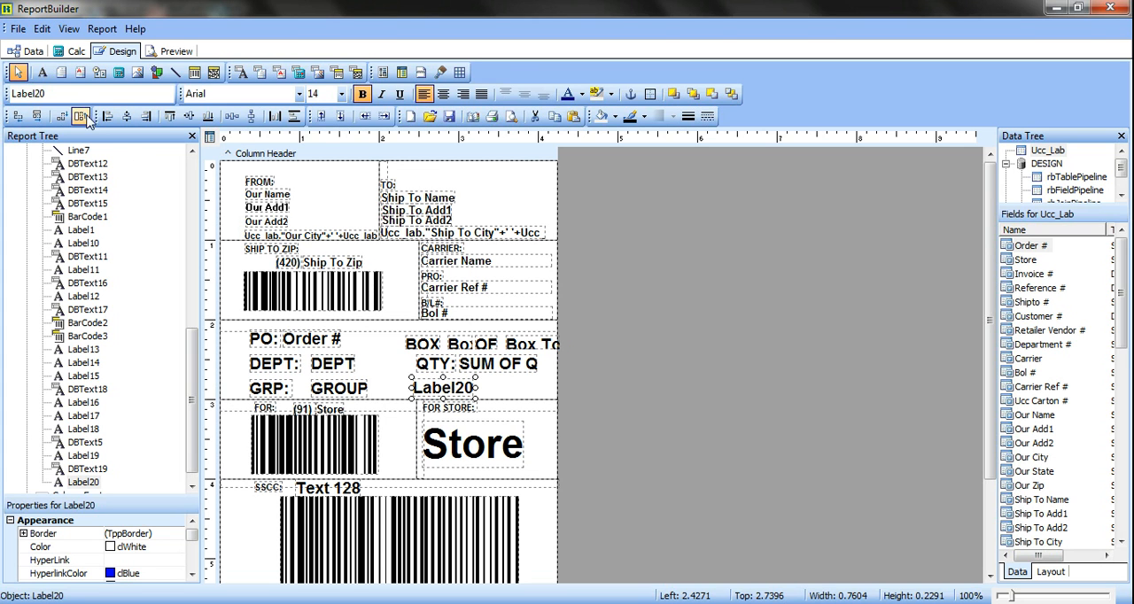
{"action": "double_click", "coordinate": [64, 94]}
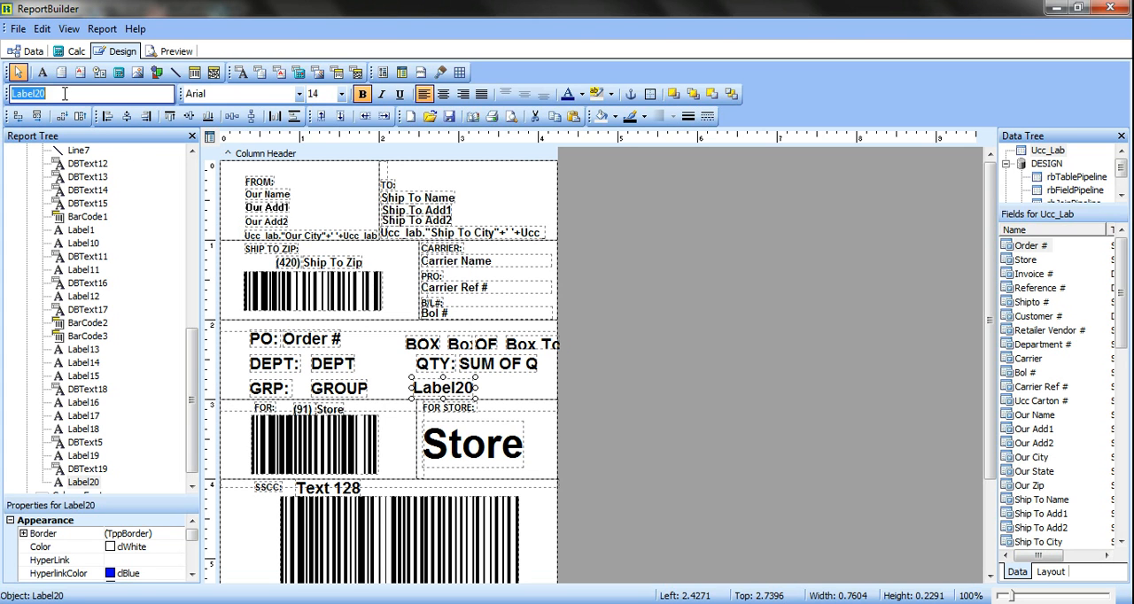
{"action": "type", "text": "la of"}
{"action": "key", "text": "BackSpace"}
{"action": "key", "text": "BackSpace"}
{"action": "key", "text": "BackSpace"}
{"action": "key", "text": "BackSpace"}
{"action": "key", "text": "BackSpace"}
{"action": "key", "text": "BackSpace"}
{"action": "type", "text": "CA"}
{"action": "key", "text": "BackSpace"}
{"action": "key", "text": "BackSpace"}
{"action": "type", "text": "LA OFFICE"}
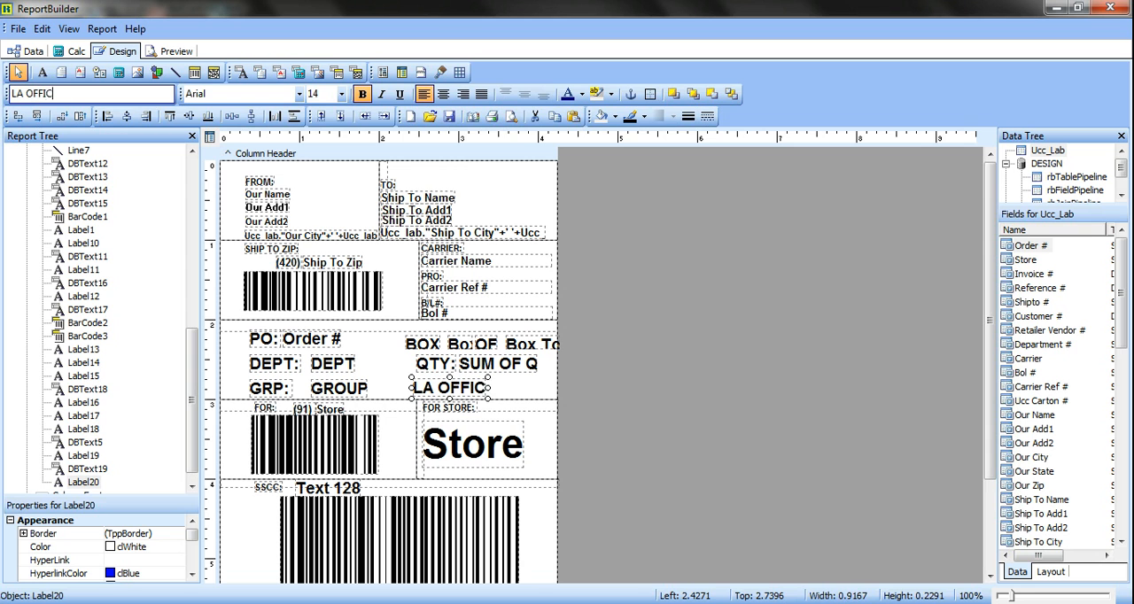
{"action": "left_click", "coordinate": [519, 395]}
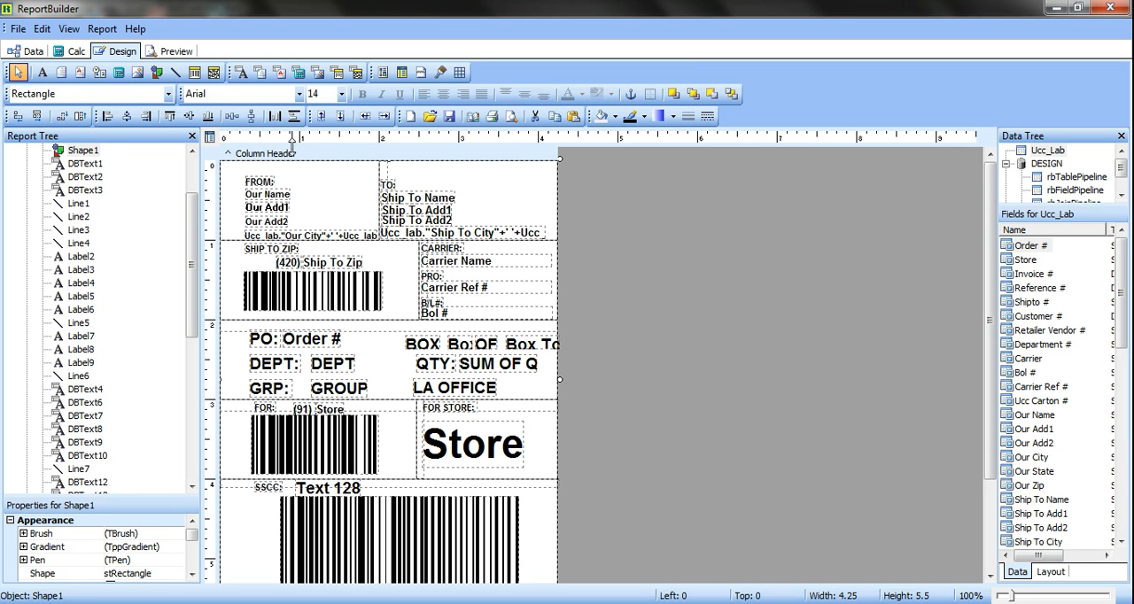
Preview the printed labels at 100% to check the LA OFFICE text, and return to the design view
{"action": "left_click", "coordinate": [176, 52]}
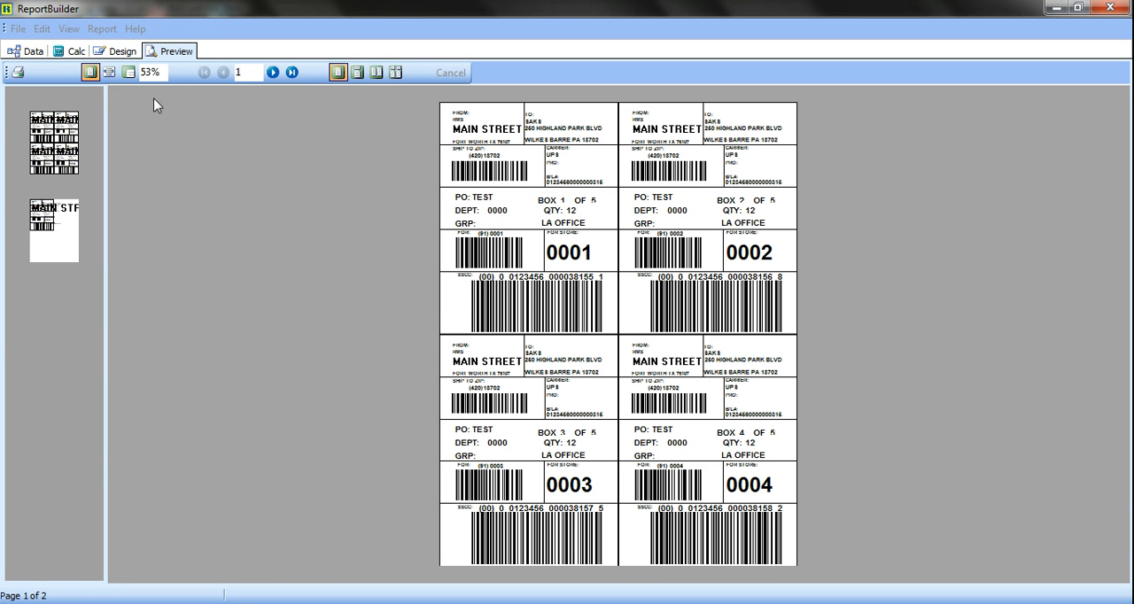
{"action": "left_click", "coordinate": [128, 73]}
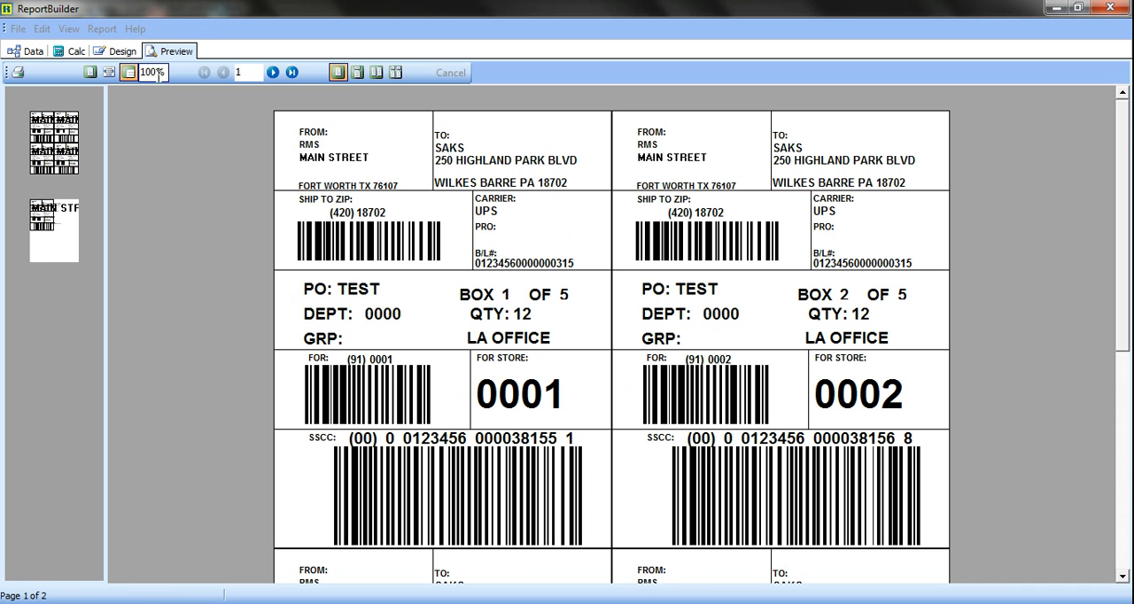
{"action": "left_click", "coordinate": [123, 51]}
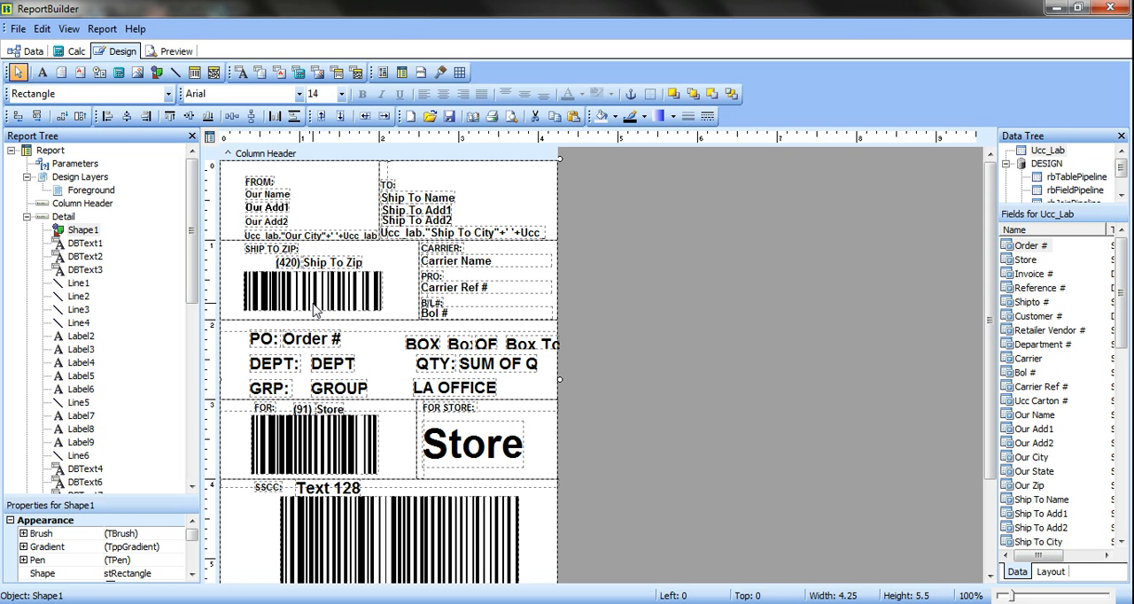
Delete the LA OFFICE label from the GRP row
{"action": "left_click", "coordinate": [460, 391]}
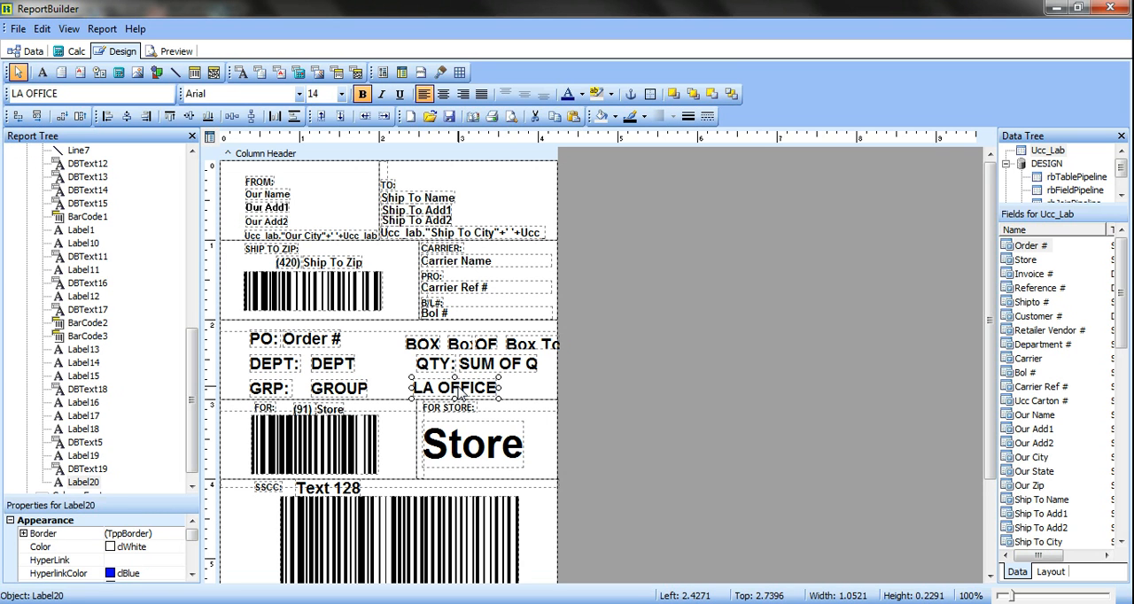
{"action": "key", "text": "Delete"}
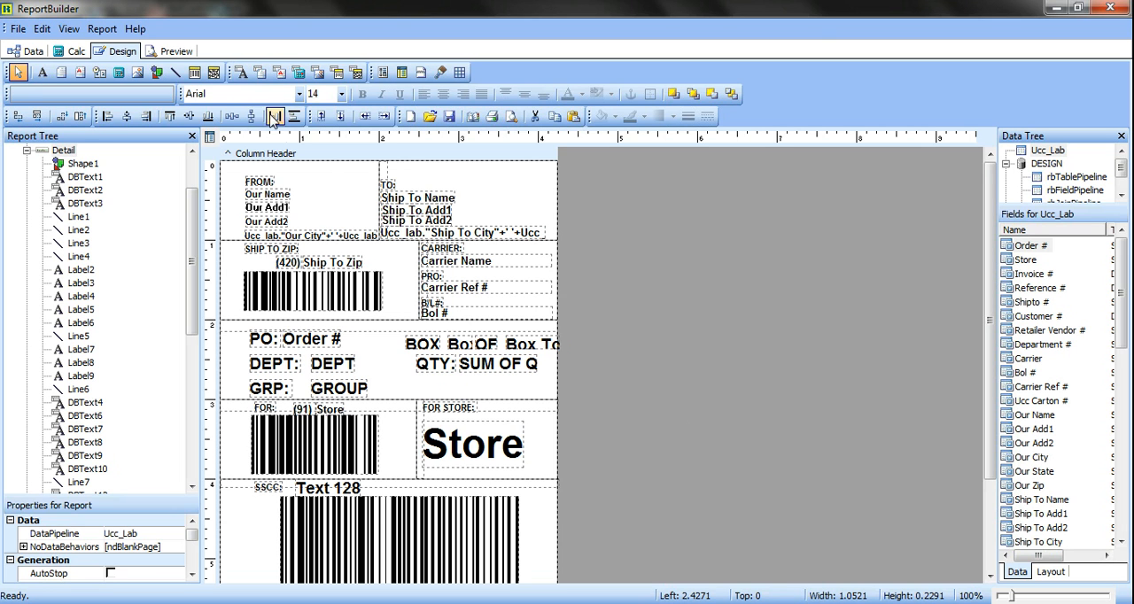
Add a DBText field beneath the QTY label and bind it to the Item # field of Ucc_Lab
{"action": "left_click", "coordinate": [241, 75]}
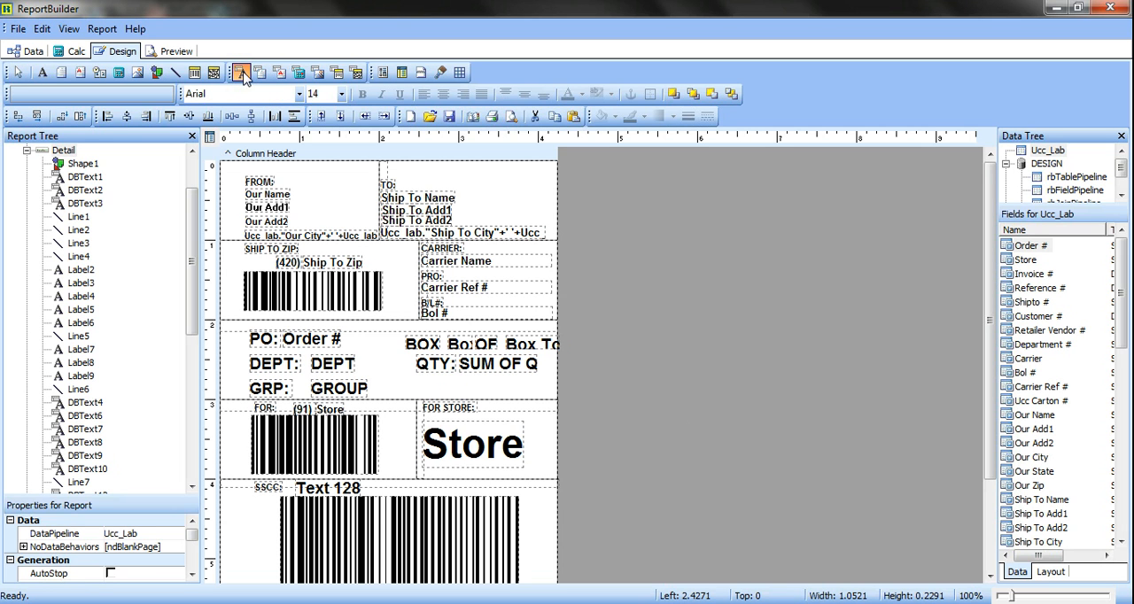
{"action": "left_click", "coordinate": [427, 379]}
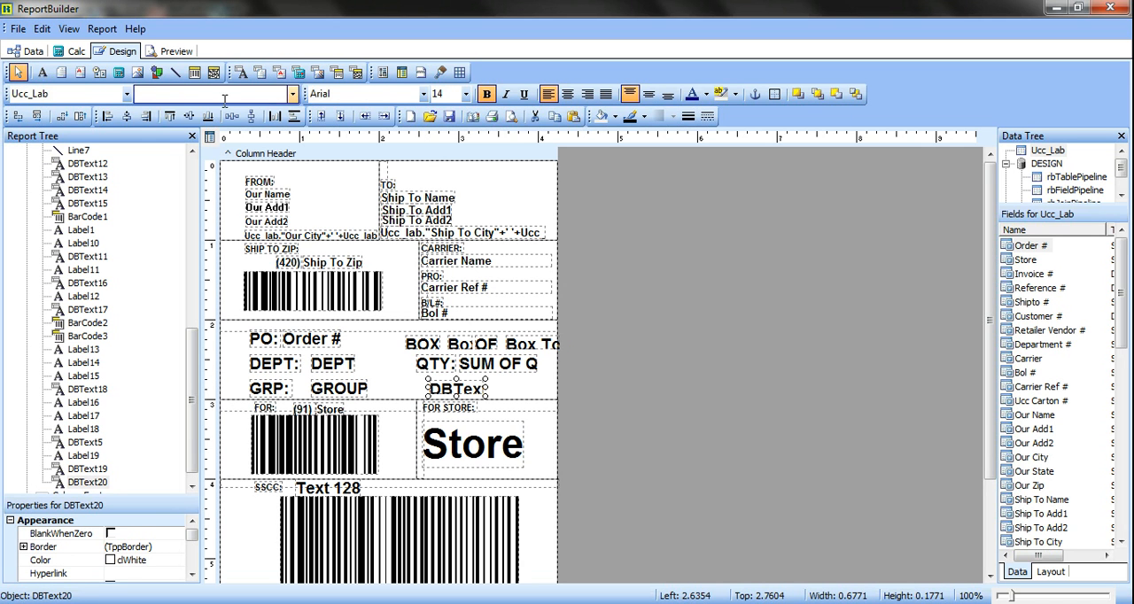
{"action": "left_click", "coordinate": [292, 94]}
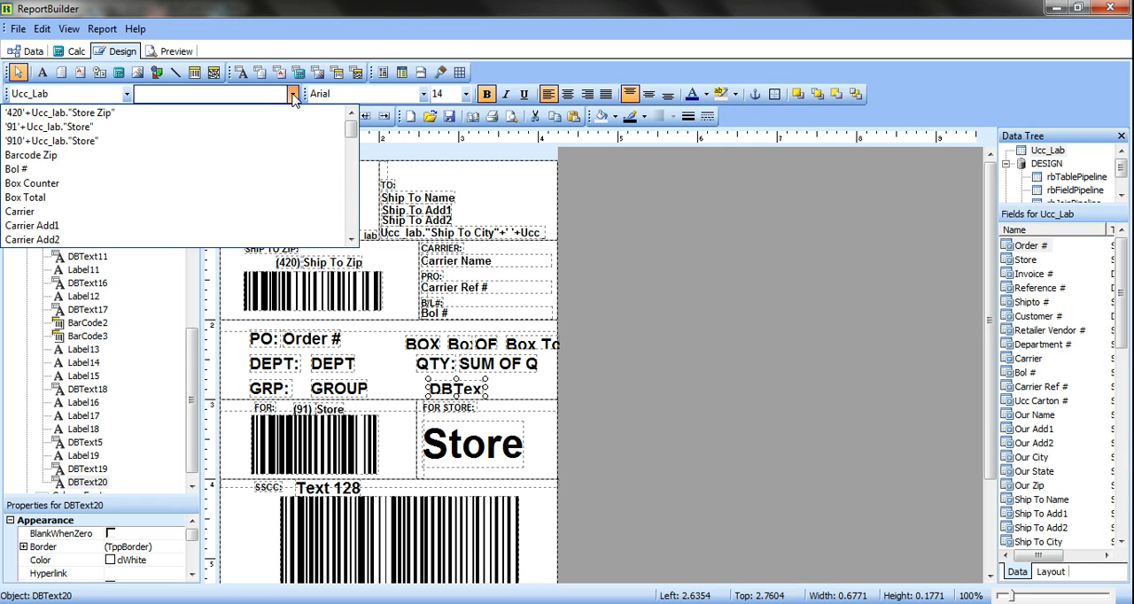
{"action": "left_click", "coordinate": [352, 239]}
{"action": "left_click", "coordinate": [352, 239]}
{"action": "left_click_drag", "start_coordinate": [352, 239], "coordinate": [352, 239]}
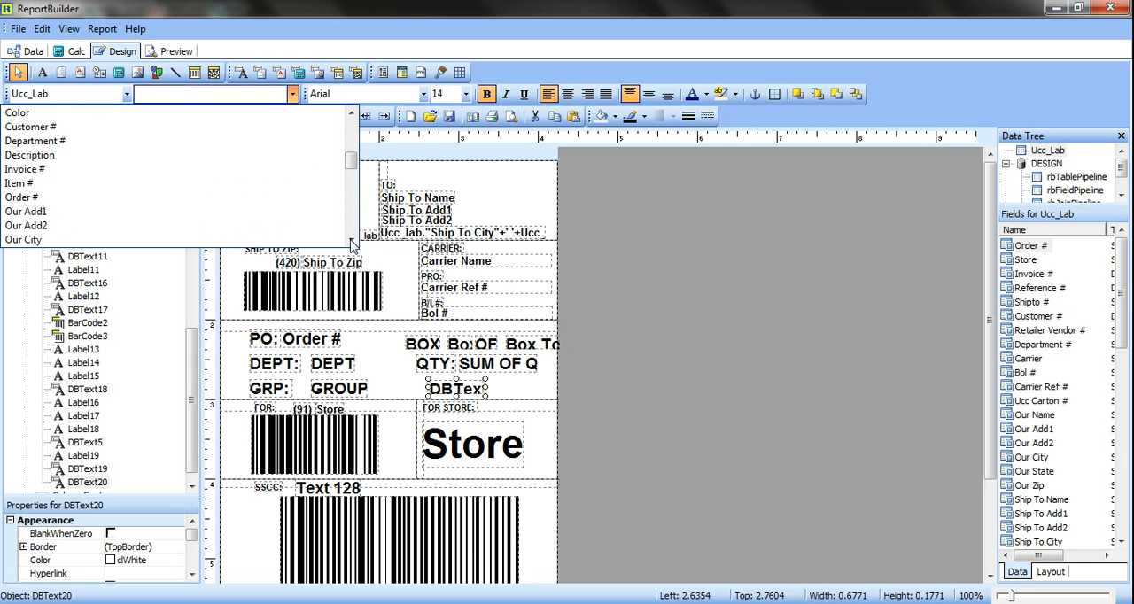
{"action": "left_click", "coordinate": [71, 183]}
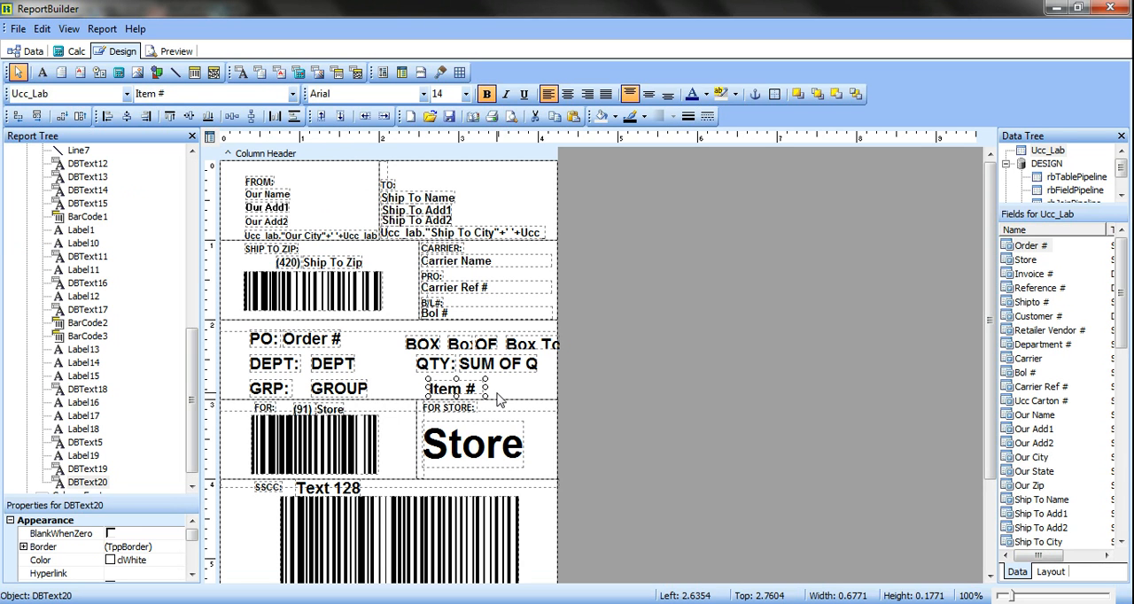
Preview the labels to check the Item # field, and close the Label Designer
{"action": "left_click", "coordinate": [174, 53]}
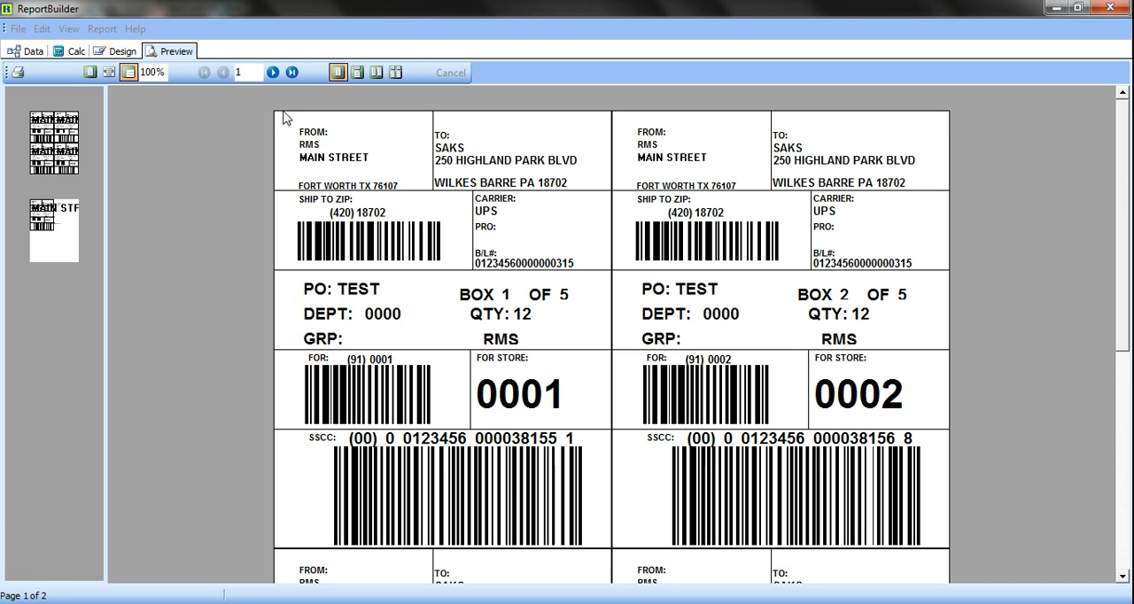
{"action": "left_click", "coordinate": [130, 55]}
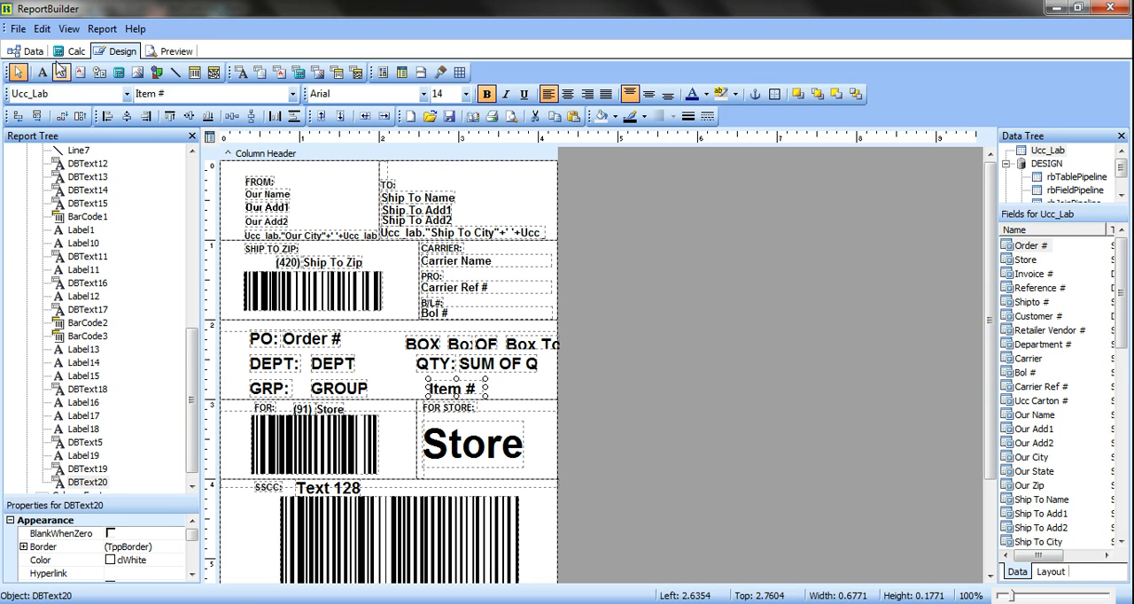
{"action": "left_click", "coordinate": [19, 29]}
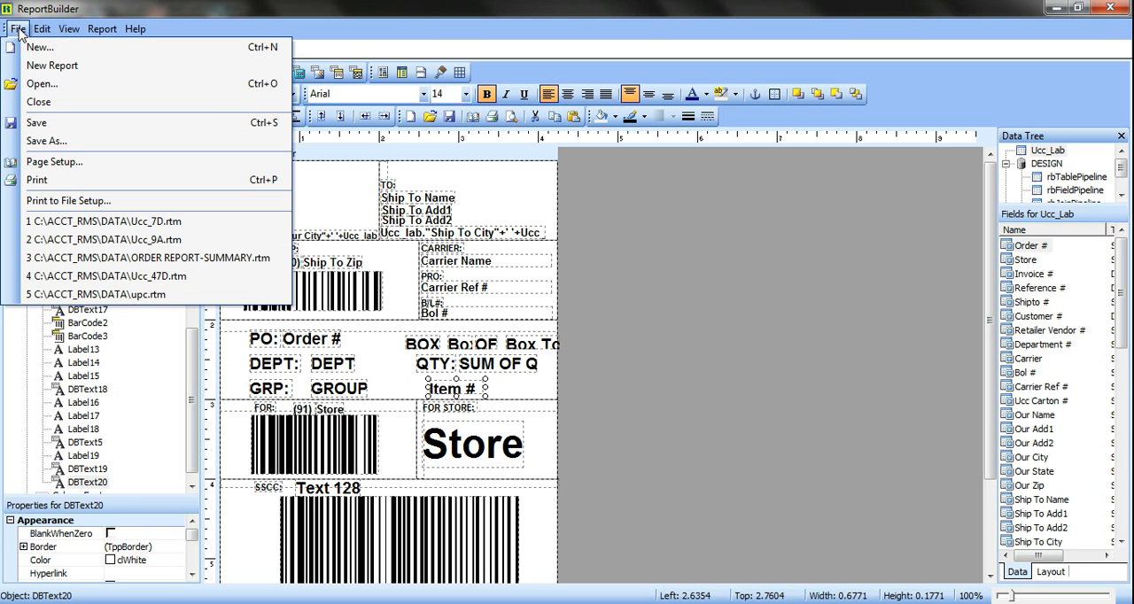
{"action": "left_click", "coordinate": [51, 104]}
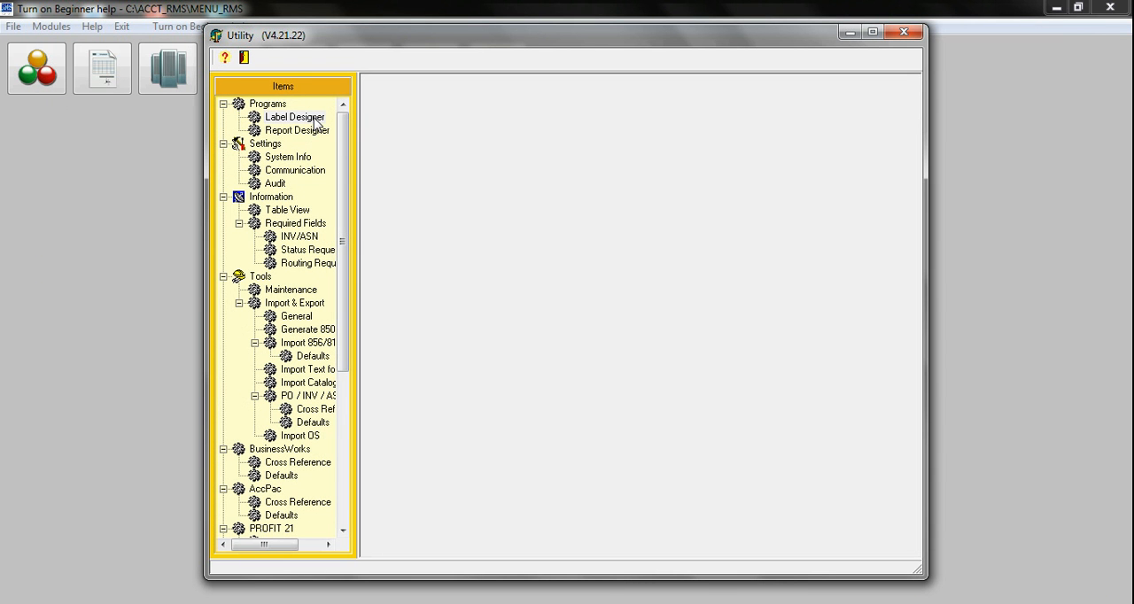
Launch the Label Designer again and open the upc.rtm label file from the DATA folder
{"action": "double_click", "coordinate": [295, 117]}
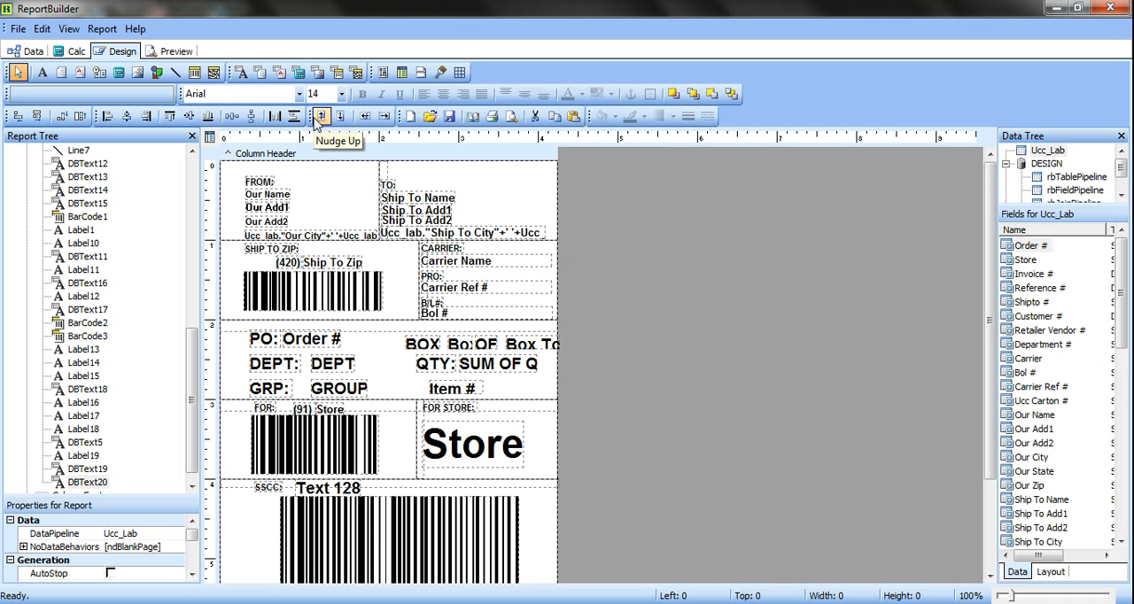
{"action": "left_click", "coordinate": [18, 30]}
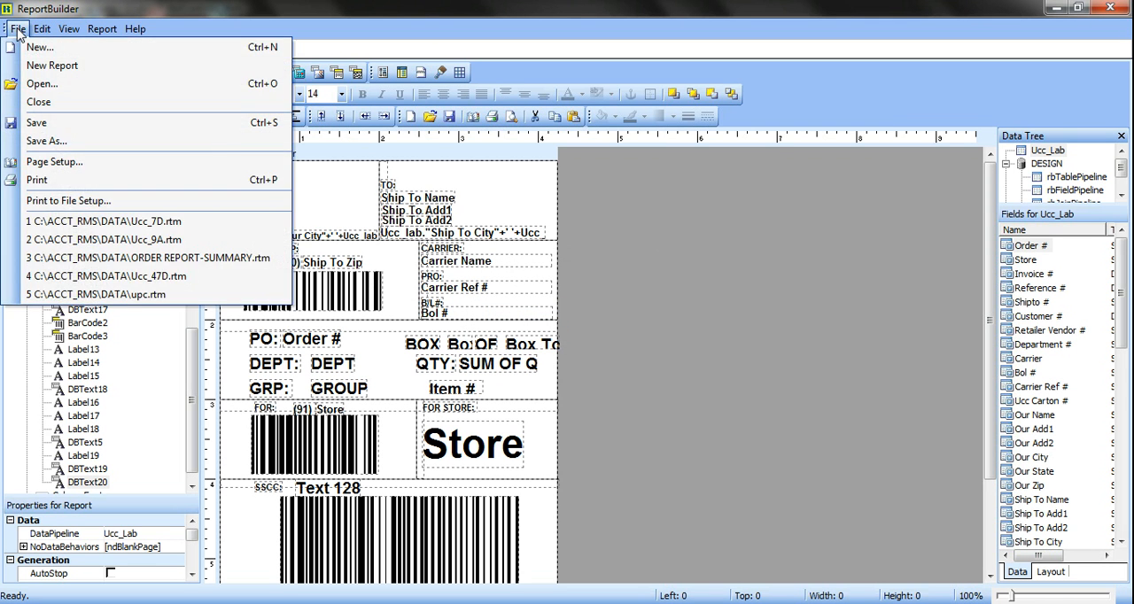
{"action": "left_click", "coordinate": [40, 80]}
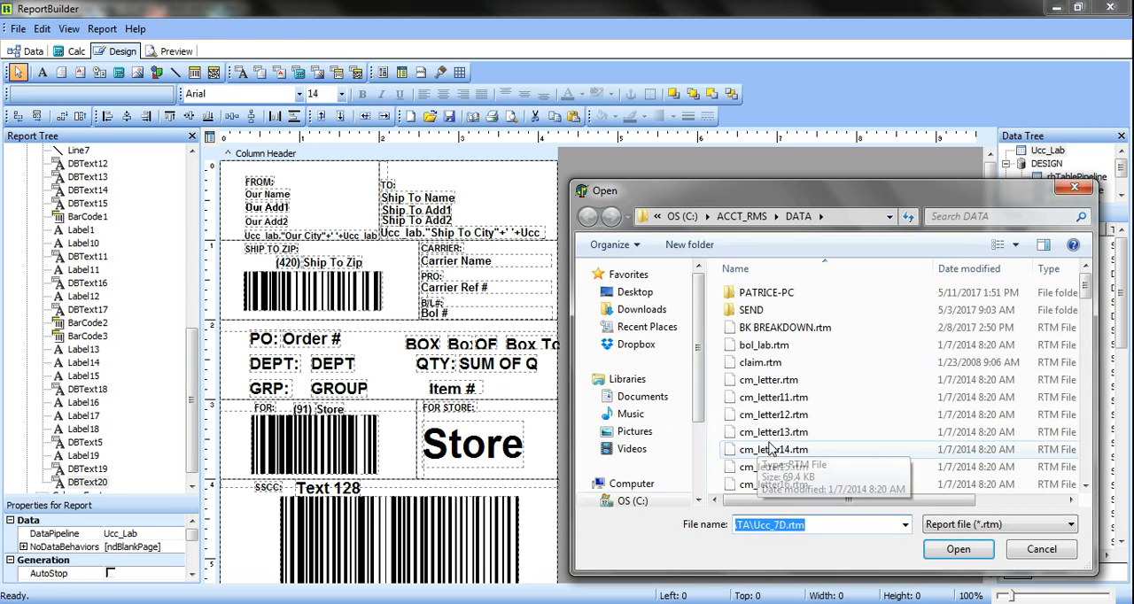
{"action": "left_click", "coordinate": [791, 433]}
{"action": "key", "text": "u"}
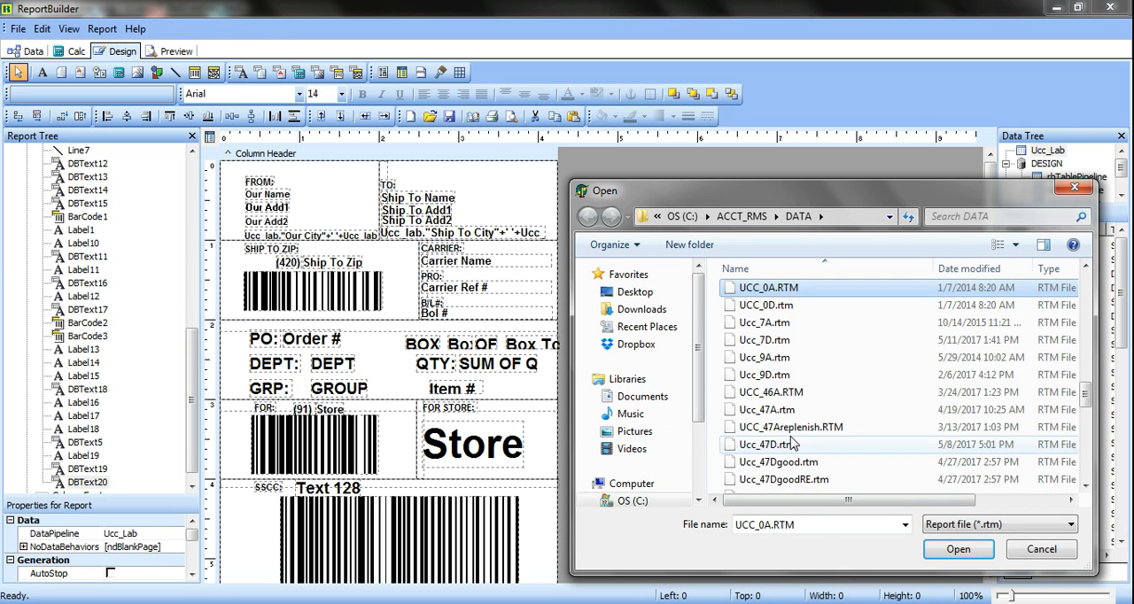
{"action": "key", "text": "Down"}
{"action": "key", "text": "Down"}
{"action": "key", "text": "Down"}
{"action": "key", "text": "Down"}
{"action": "key", "text": "Down"}
{"action": "key", "text": "Down"}
{"action": "key", "text": "Down"}
{"action": "key", "text": "Down"}
{"action": "key", "text": "Down"}
{"action": "key", "text": "Down"}
{"action": "key", "text": "Down"}
{"action": "key", "text": "Down"}
{"action": "key", "text": "Down"}
{"action": "key", "text": "Down"}
{"action": "key", "text": "Down"}
{"action": "key", "text": "Down"}
{"action": "key", "text": "Down"}
{"action": "key", "text": "Down"}
{"action": "key", "text": "Down"}
{"action": "key", "text": "Down"}
{"action": "key", "text": "Down"}
{"action": "key", "text": "Down"}
{"action": "key", "text": "Down"}
{"action": "key", "text": "Down"}
{"action": "key", "text": "Down"}
{"action": "key", "text": "Down"}
{"action": "key", "text": "Down"}
{"action": "key", "text": "Down"}
{"action": "key", "text": "Down"}
{"action": "double_click", "coordinate": [784, 448]}
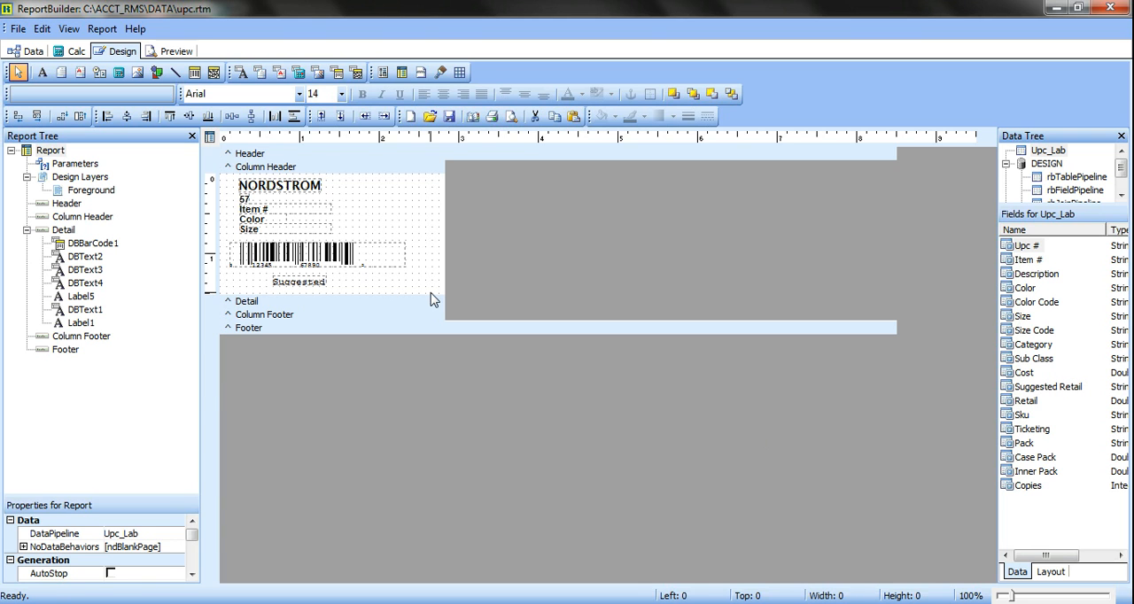
Select the text of the NORDSTROM label to show where it is edited, and close the Label Designer
{"action": "left_click", "coordinate": [302, 187]}
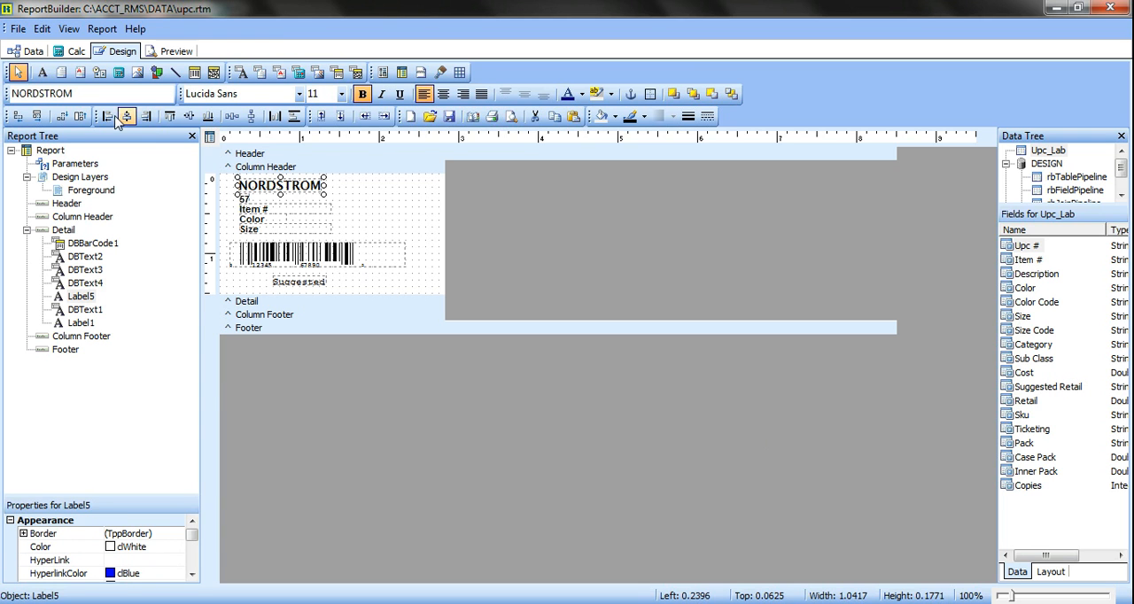
{"action": "double_click", "coordinate": [95, 93]}
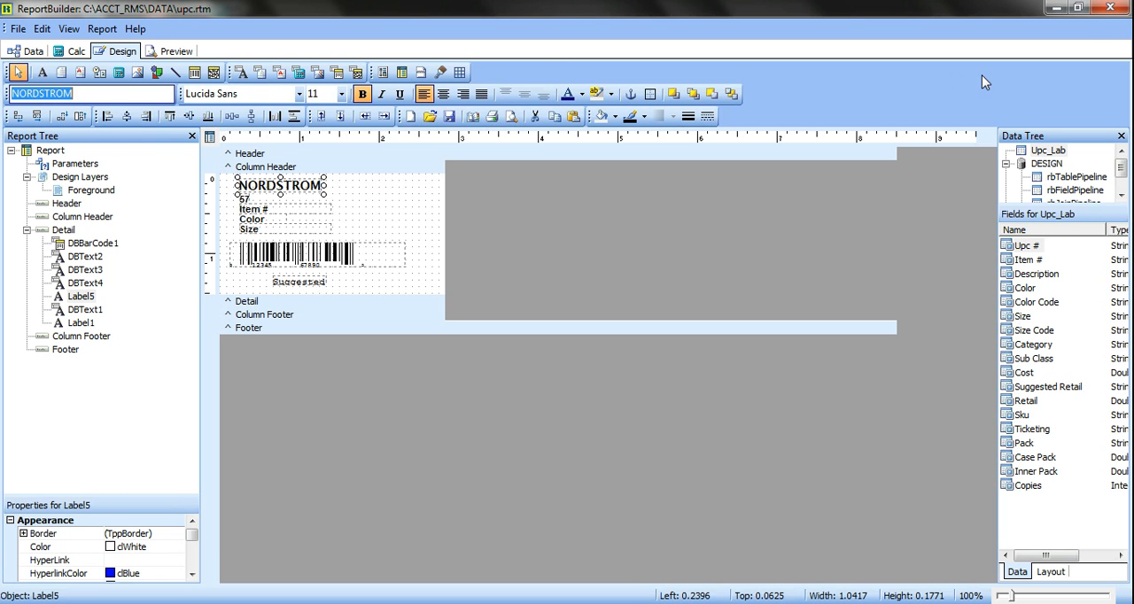
{"action": "left_click", "coordinate": [1110, 8]}
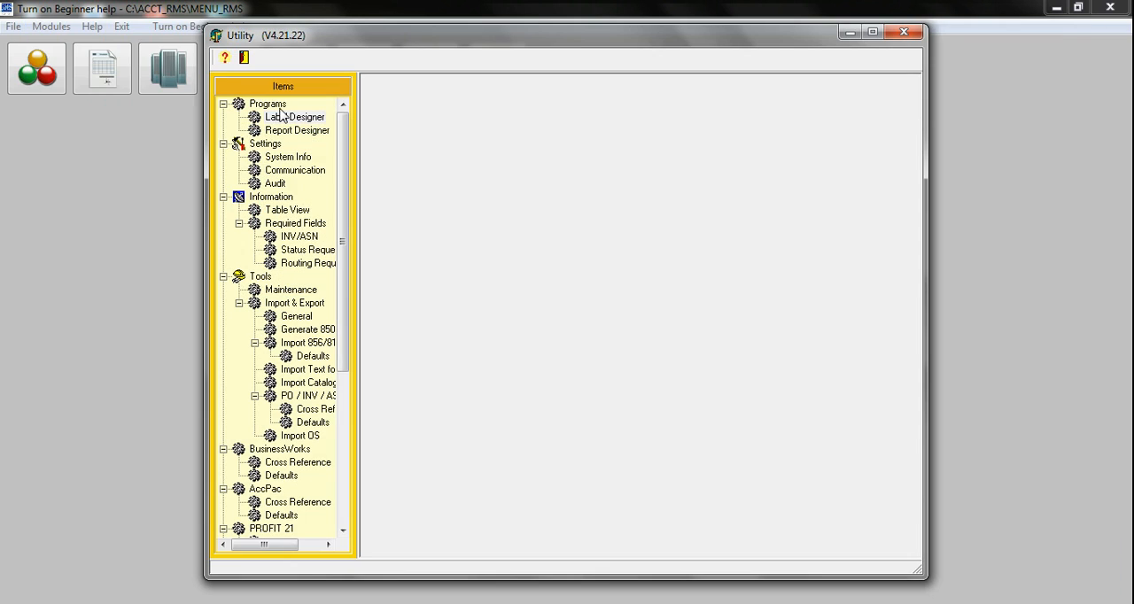
Launch the Report Designer and start a new data query with the Query Wizard
{"action": "left_click", "coordinate": [297, 131]}
{"action": "double_click", "coordinate": [297, 131]}
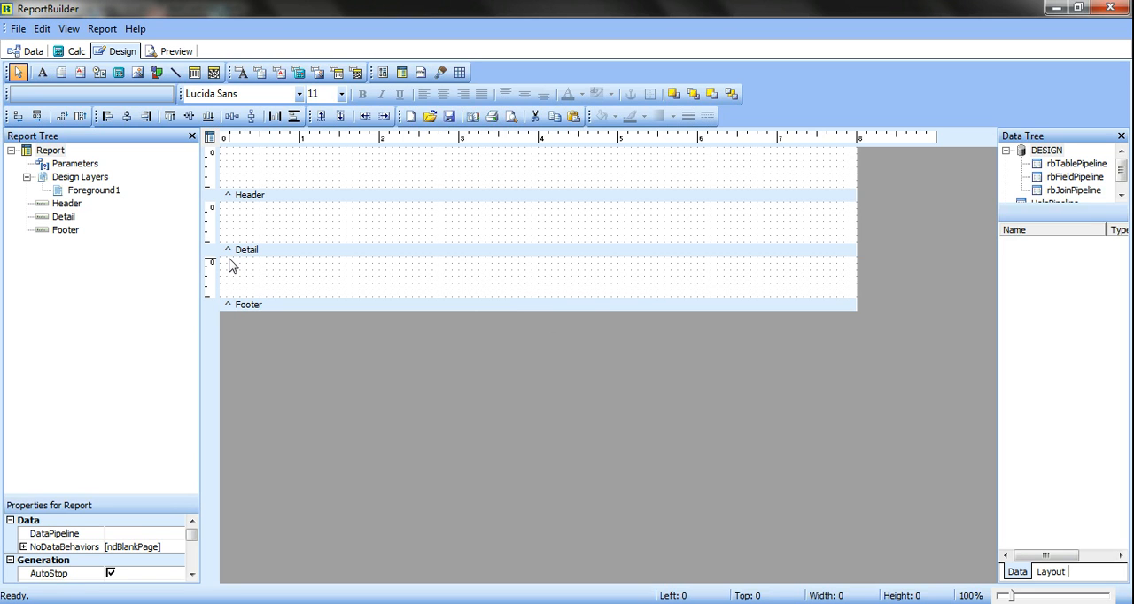
{"action": "left_click", "coordinate": [32, 53]}
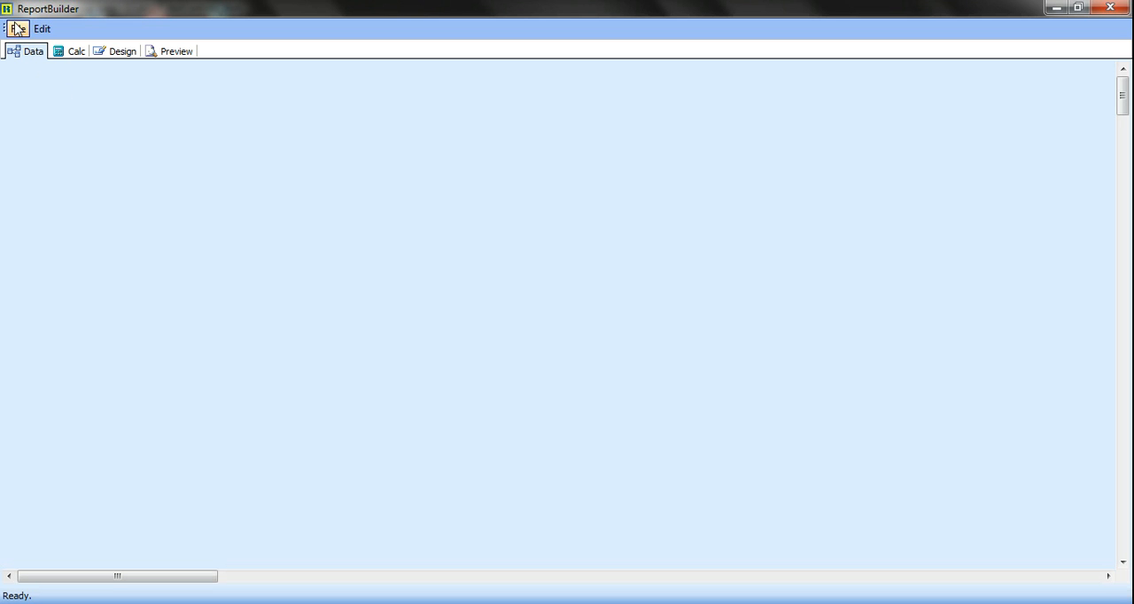
{"action": "left_click", "coordinate": [18, 31]}
{"action": "left_click", "coordinate": [45, 69]}
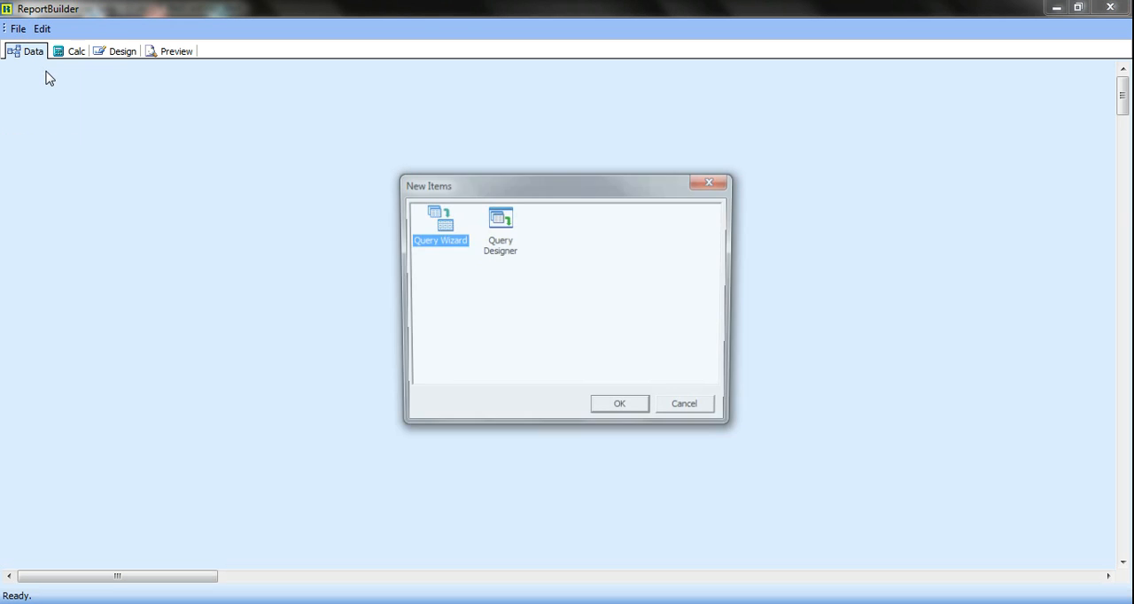
{"action": "double_click", "coordinate": [442, 229]}
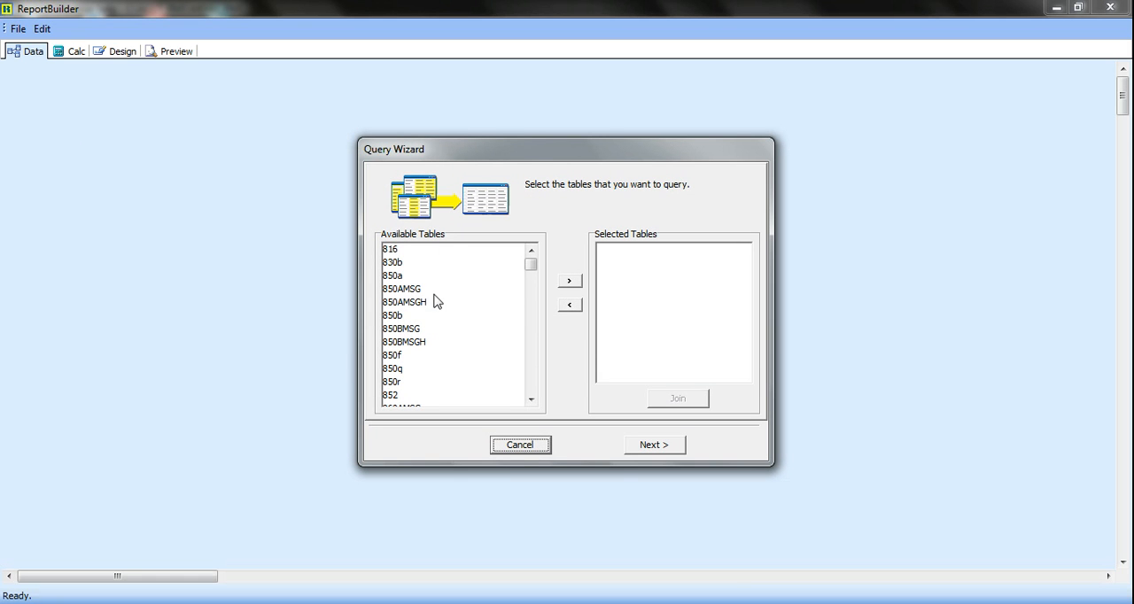
Add the ORDERS table to the query's selected tables and finish the Query Wizard
{"action": "left_click", "coordinate": [435, 305]}
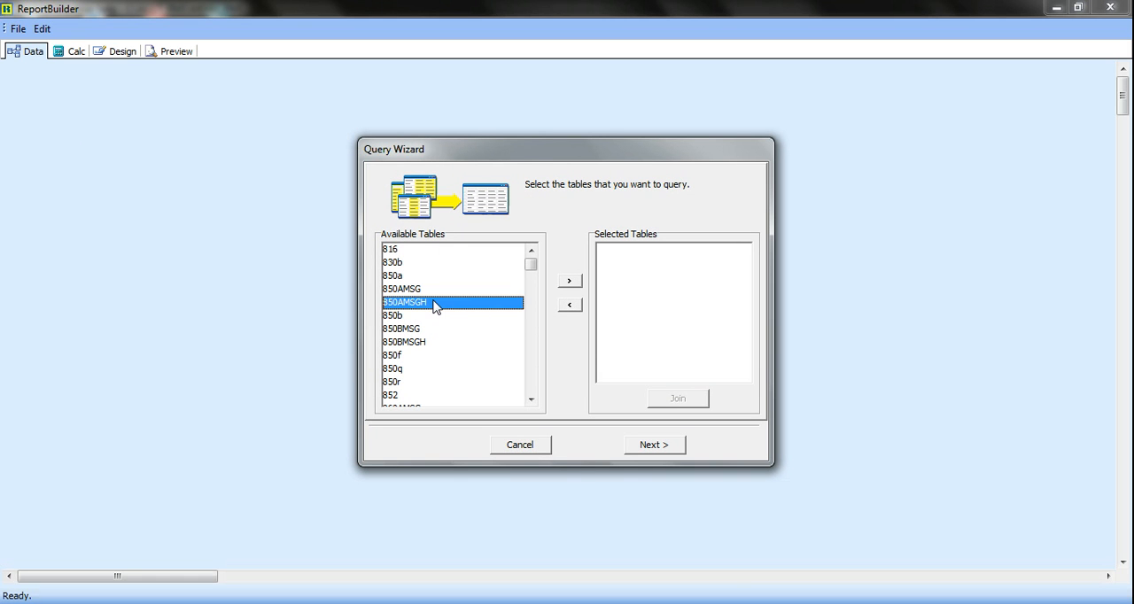
{"action": "type", "text": "orders"}
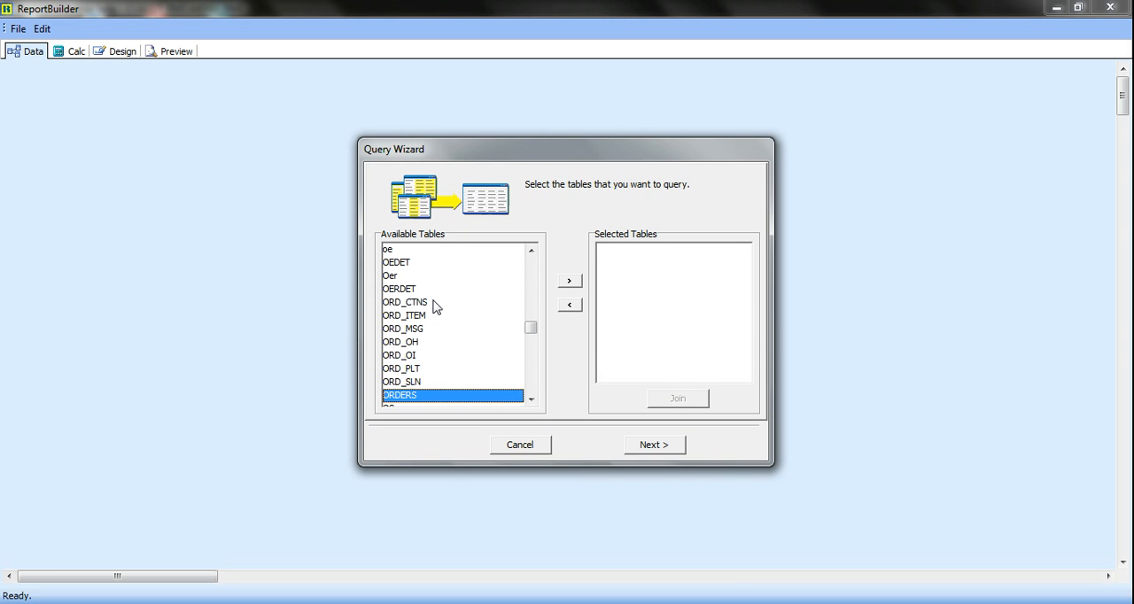
{"action": "key", "text": "Down"}
{"action": "key", "text": "Down"}
{"action": "key", "text": "Down"}
{"action": "key", "text": "Down"}
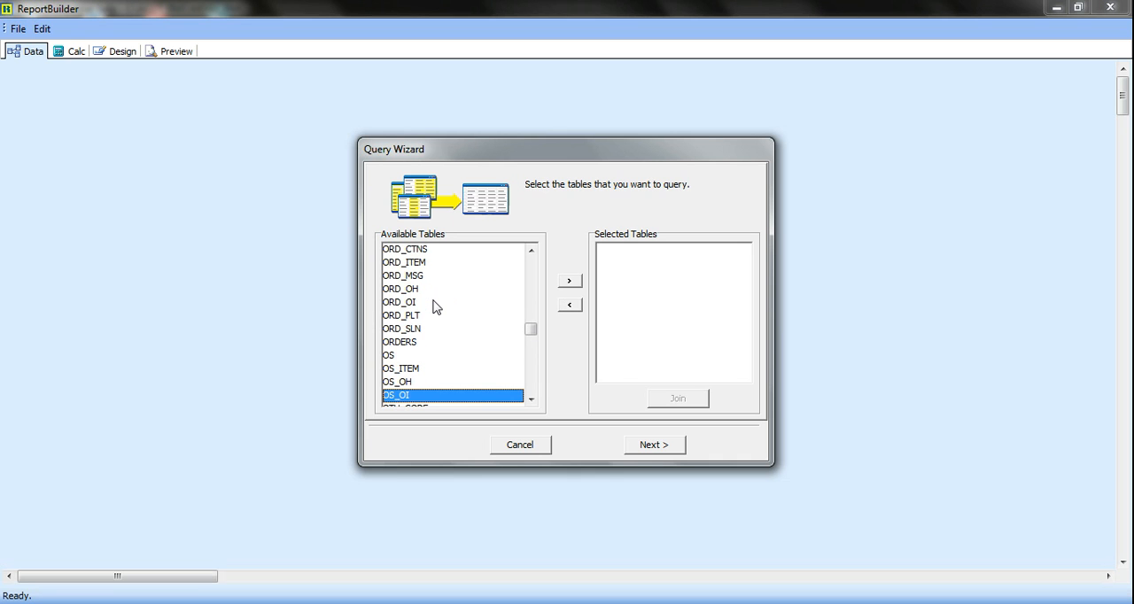
{"action": "double_click", "coordinate": [417, 343]}
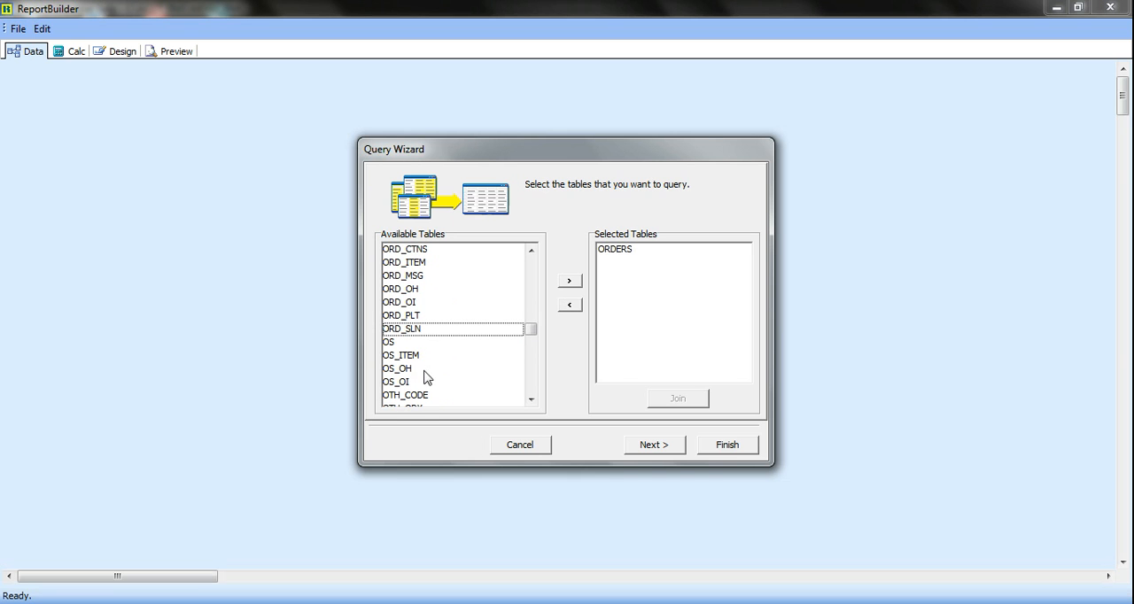
{"action": "left_click", "coordinate": [726, 447]}
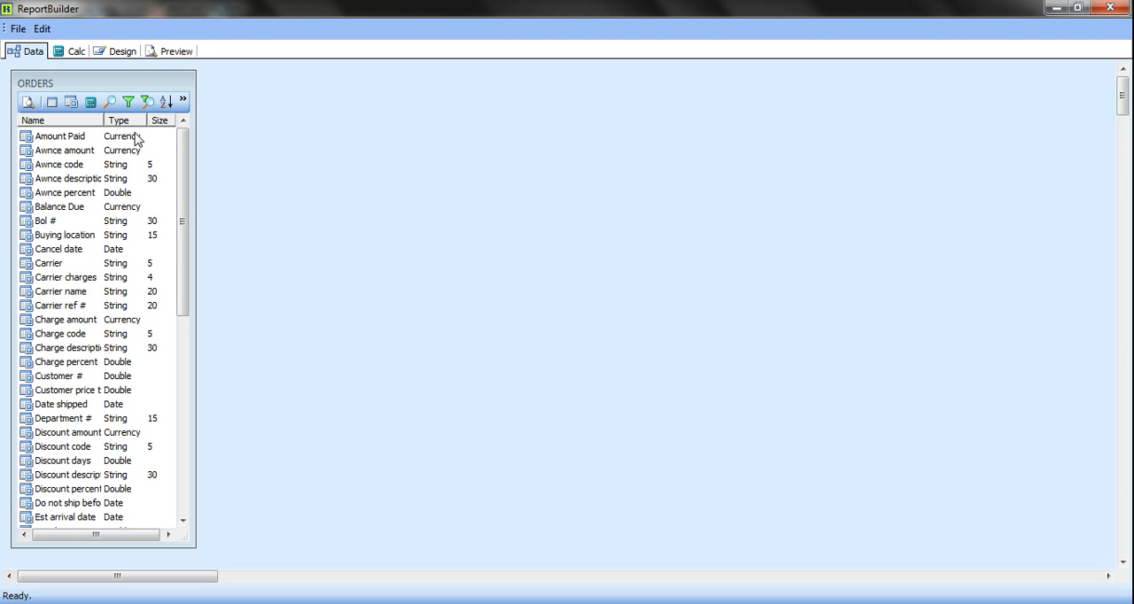
Add a Customer # equals search criterion to the ORDERS query, enter the customer number and enable AutoSearch
{"action": "left_click", "coordinate": [110, 102]}
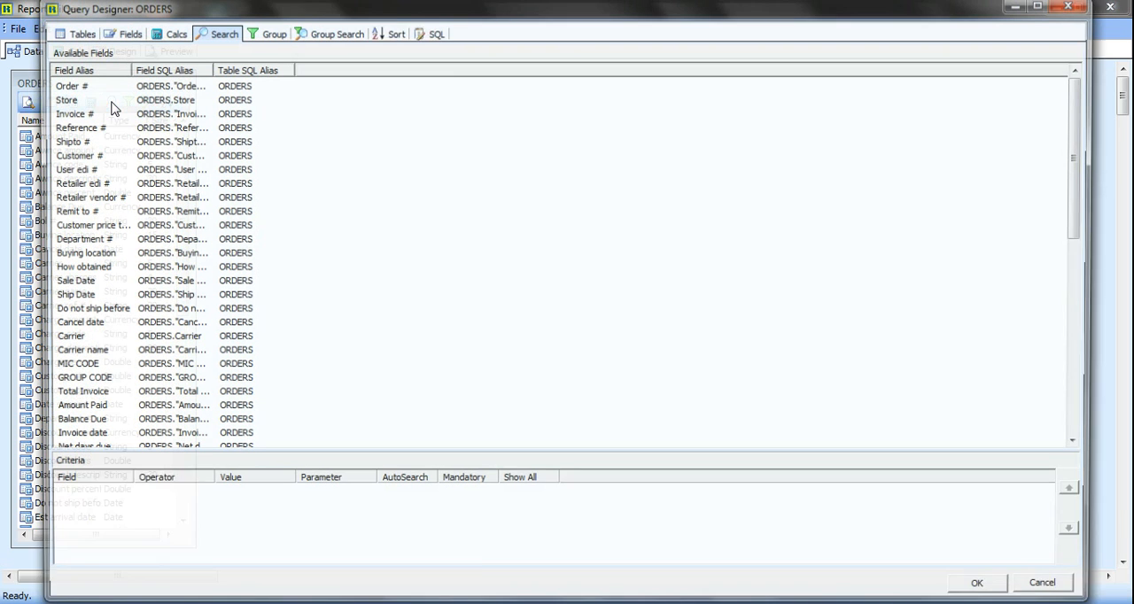
{"action": "double_click", "coordinate": [83, 157]}
{"action": "left_click", "coordinate": [245, 498]}
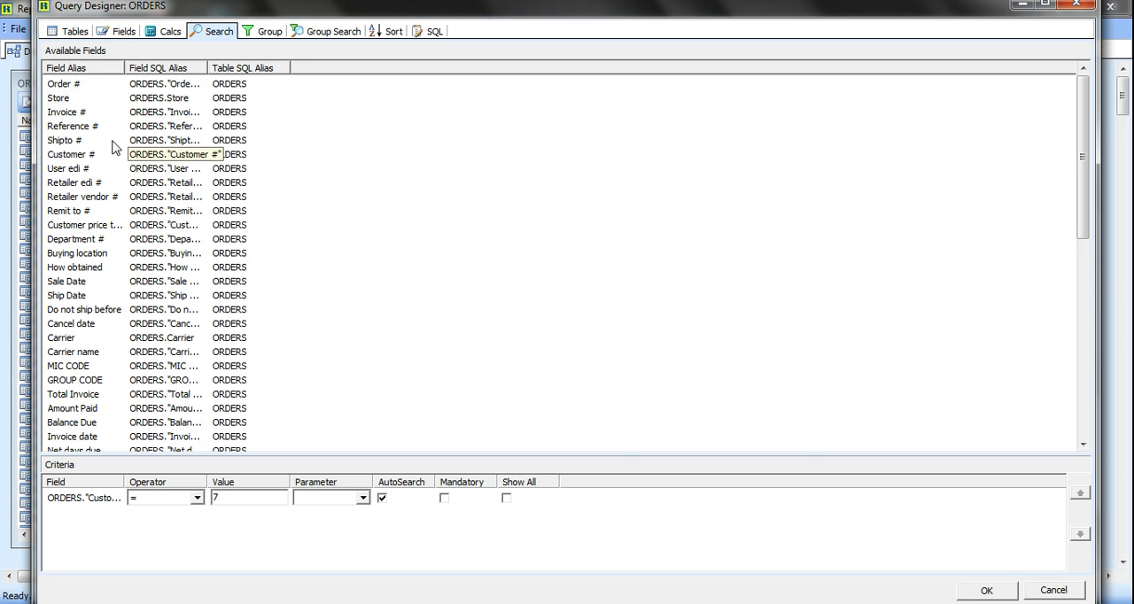
Add an Order # search criterion equal to TEST with AutoSearch enabled, and apply the search criteria to the ORDERS query
{"action": "double_click", "coordinate": [66, 86]}
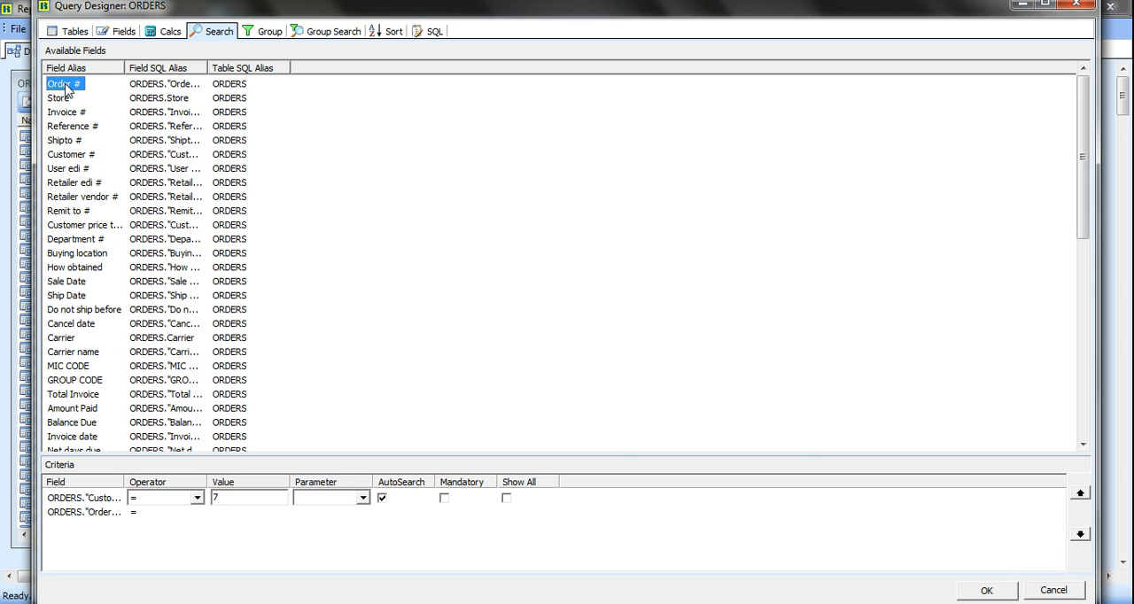
{"action": "left_click", "coordinate": [260, 514]}
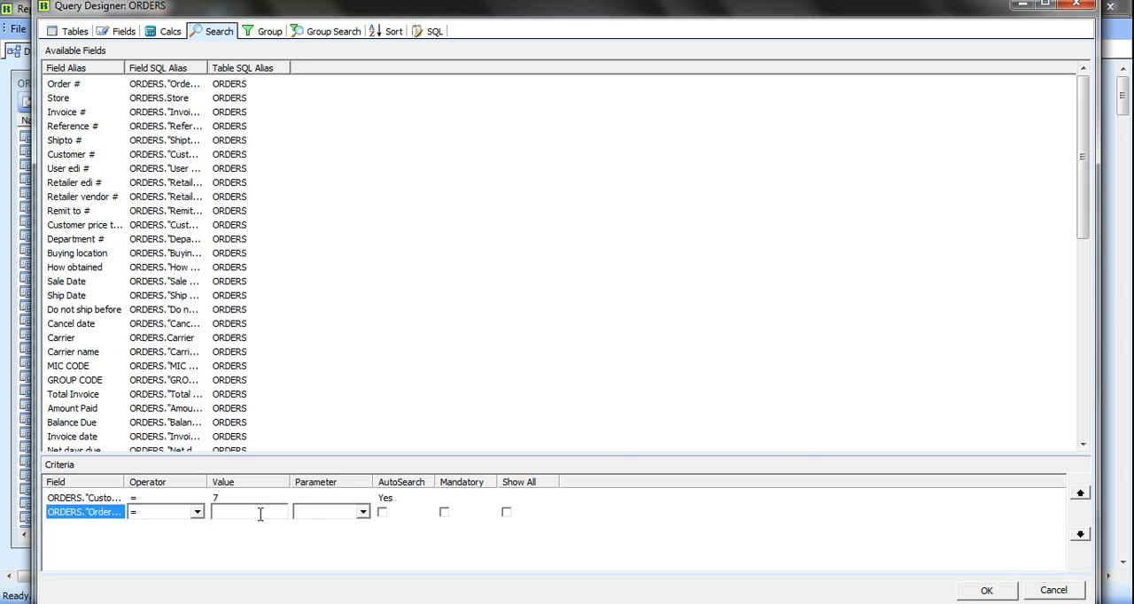
{"action": "left_click", "coordinate": [261, 514]}
{"action": "type", "text": "TEST"}
{"action": "left_click", "coordinate": [383, 513]}
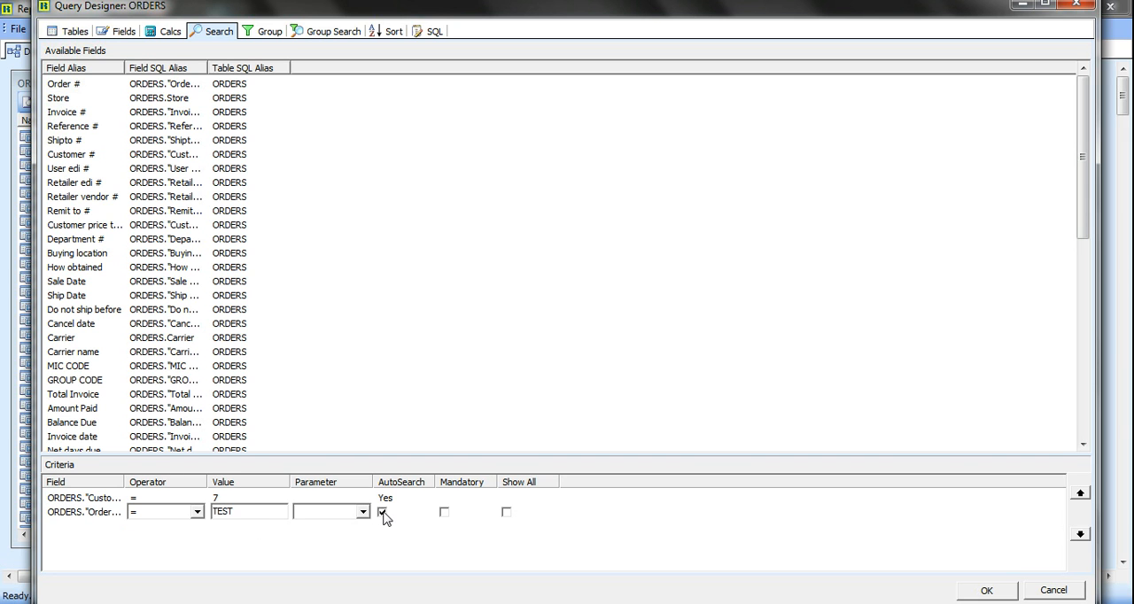
{"action": "left_click", "coordinate": [985, 590]}
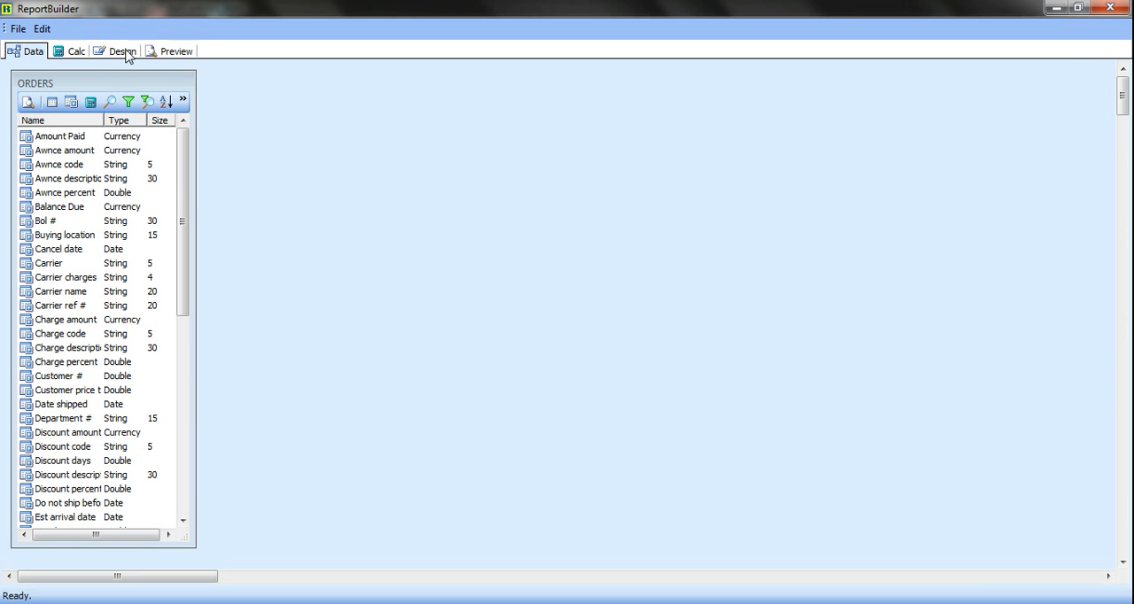
Return to the design view and start a new report with the Report Wizard
{"action": "left_click", "coordinate": [124, 51]}
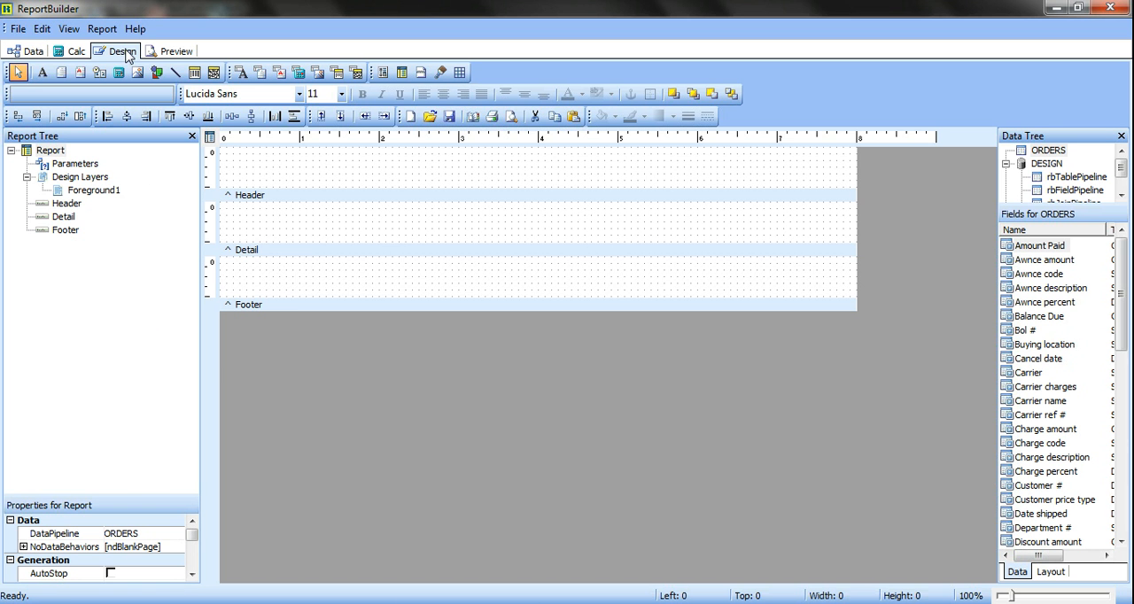
{"action": "left_click", "coordinate": [17, 29]}
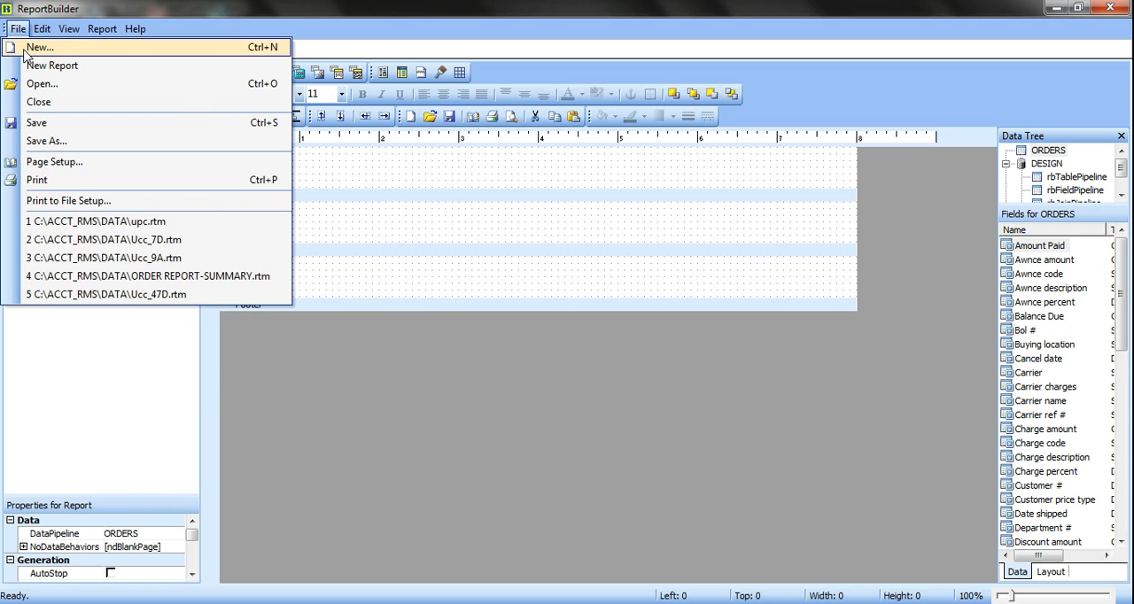
{"action": "left_click", "coordinate": [25, 53]}
{"action": "double_click", "coordinate": [428, 228]}
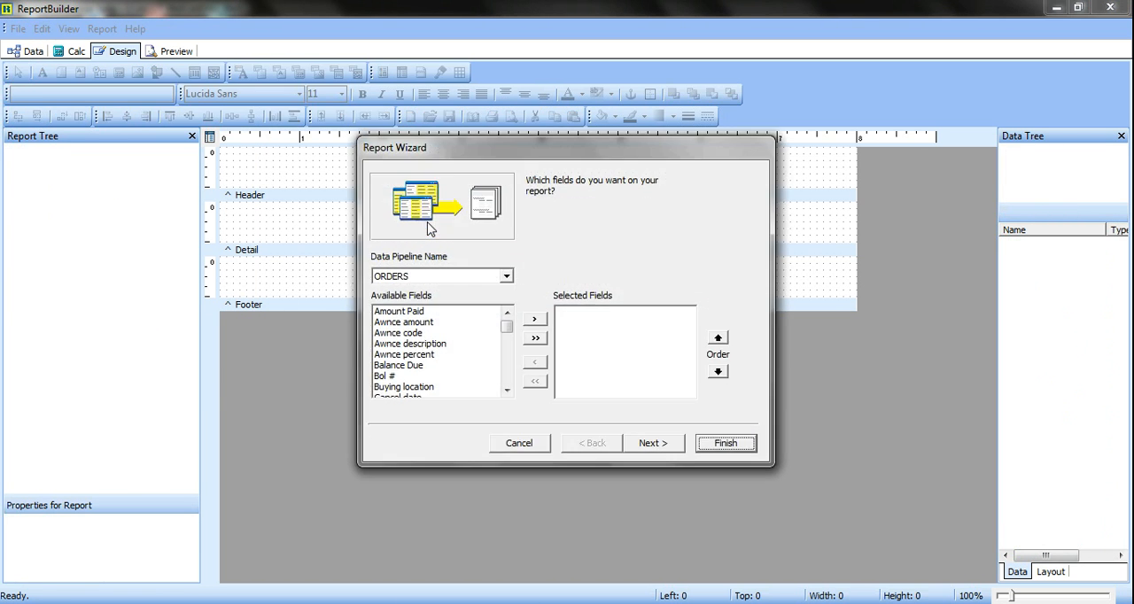
Add the Order #, Sale Date and Ship Date fields from ORDERS to the report's selected fields
{"action": "left_click", "coordinate": [412, 335]}
{"action": "key", "text": "o"}
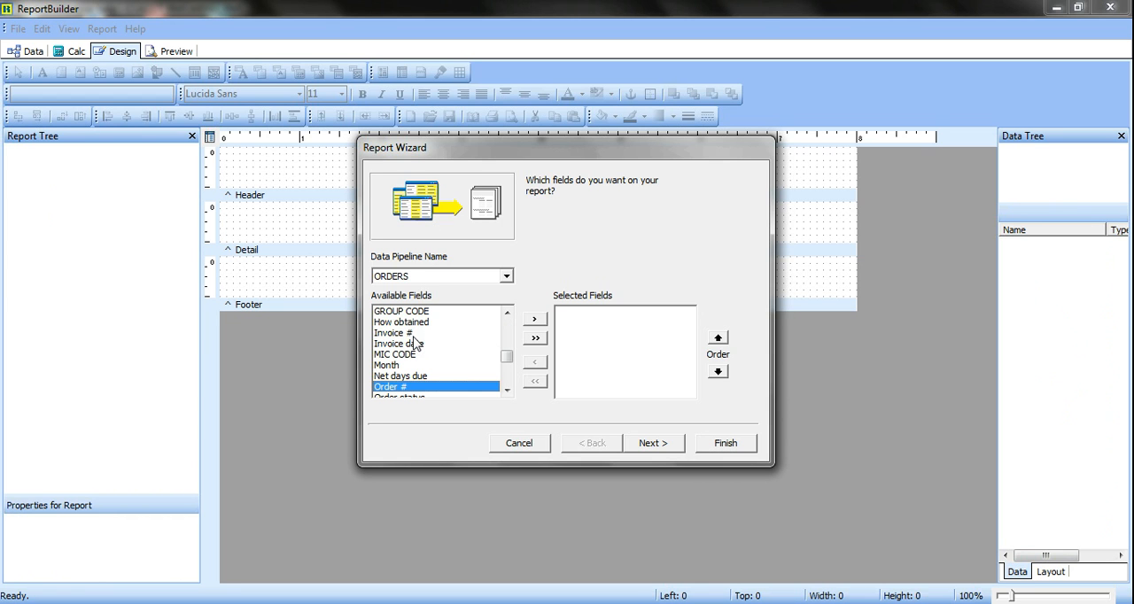
{"action": "double_click", "coordinate": [407, 388]}
{"action": "key", "text": "s"}
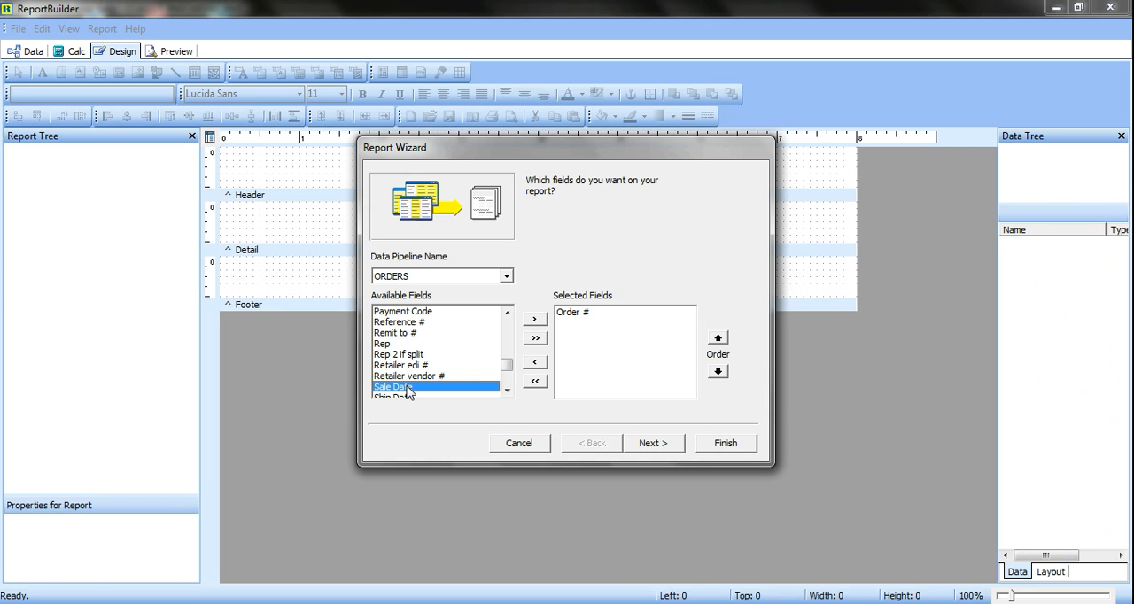
{"action": "double_click", "coordinate": [408, 388]}
{"action": "double_click", "coordinate": [425, 393]}
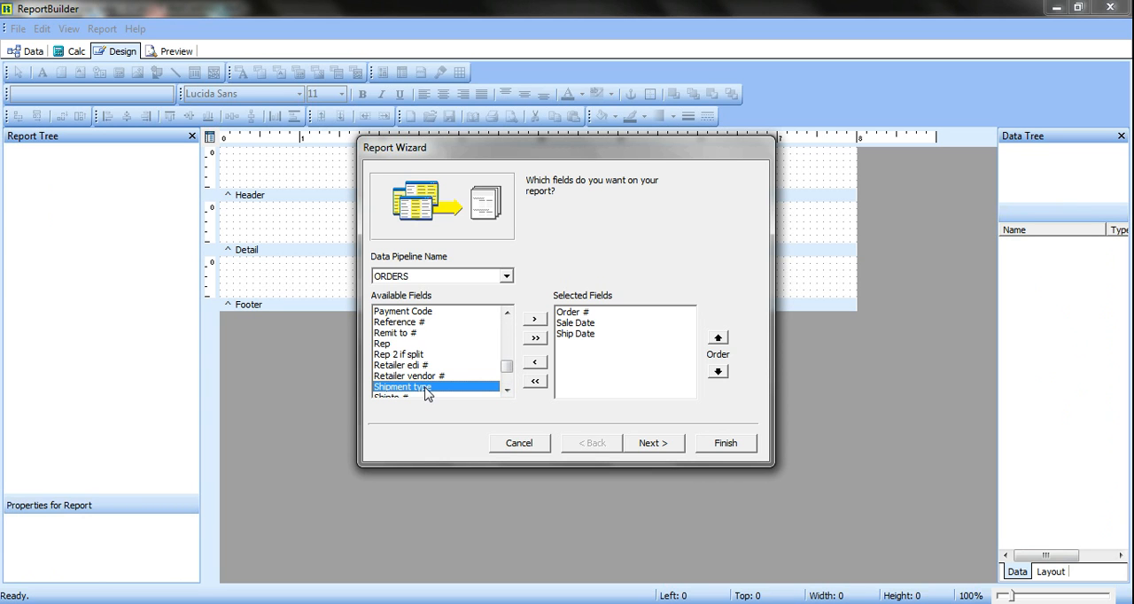
Add the Department #, Net days due and Carrier fields to the report's selected fields
{"action": "key", "text": "d"}
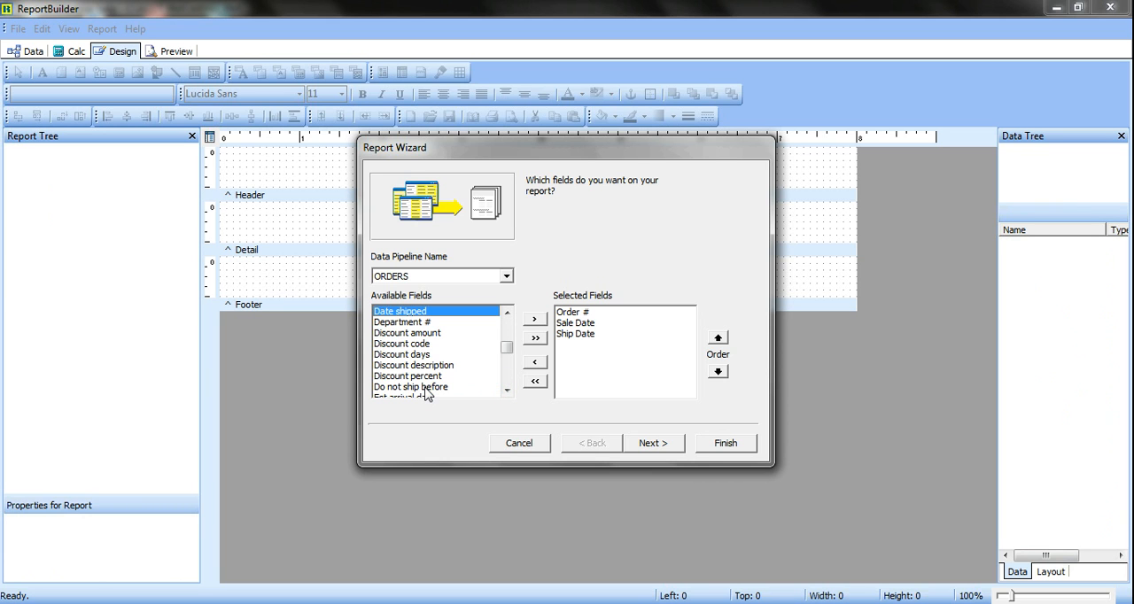
{"action": "double_click", "coordinate": [426, 323]}
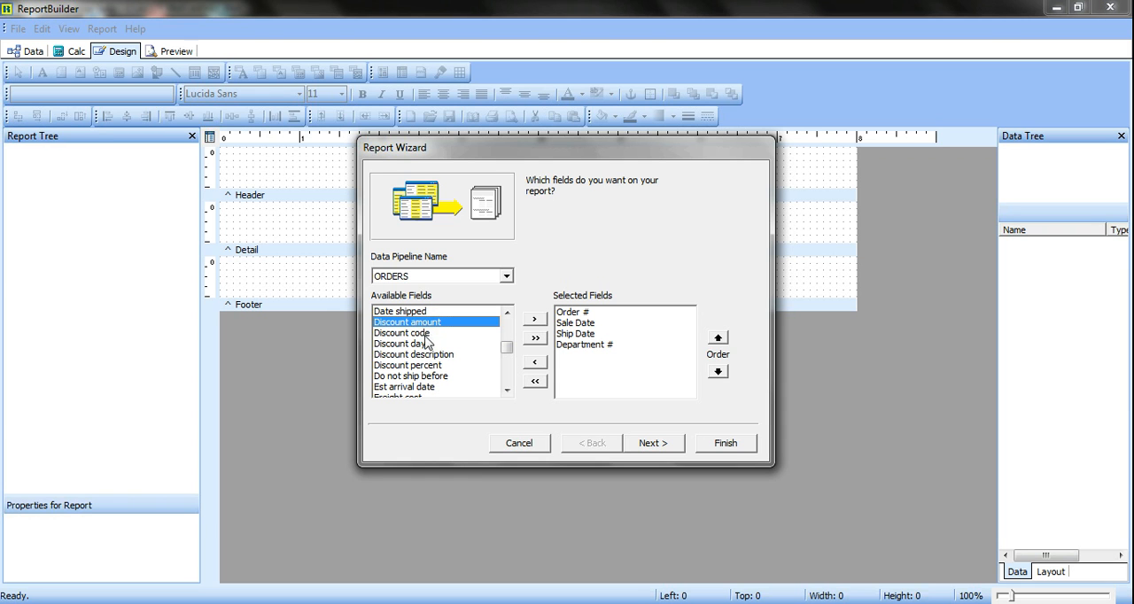
{"action": "mouse_move", "coordinate": [505, 352]}
{"action": "left_mouse_down"}
{"action": "mouse_move", "coordinate": [509, 325]}
{"action": "mouse_move", "coordinate": [507, 364]}
{"action": "left_mouse_up"}
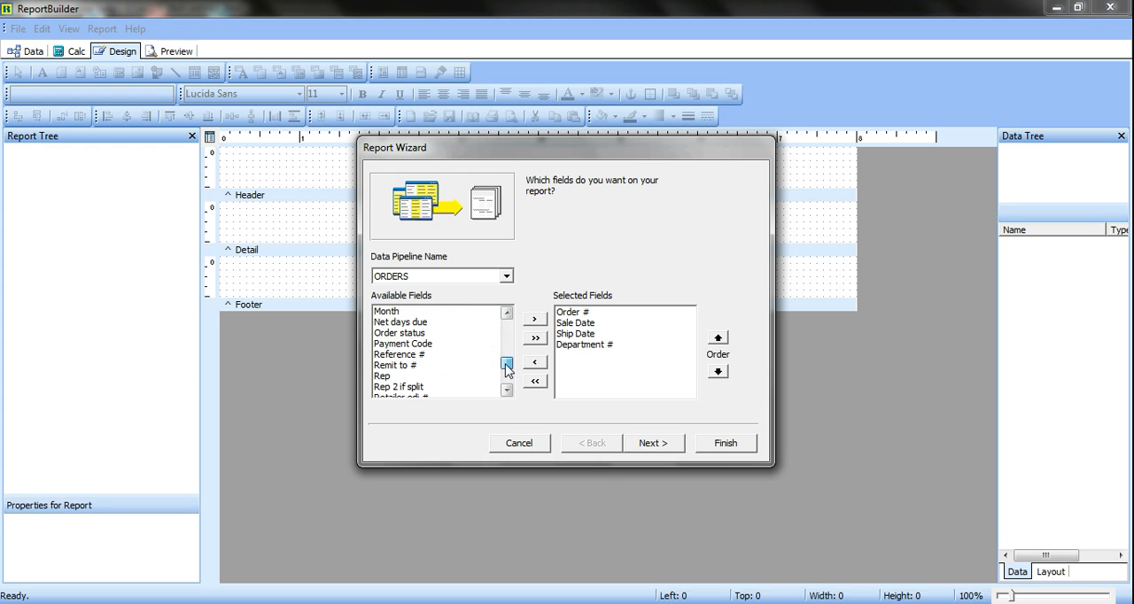
{"action": "double_click", "coordinate": [422, 325]}
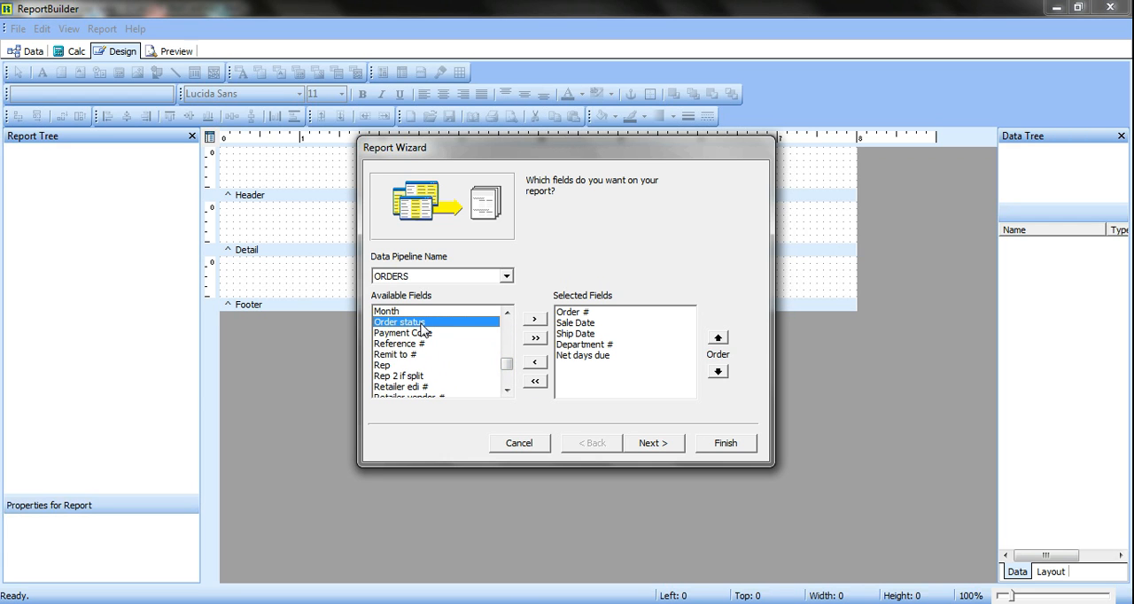
{"action": "key", "text": "c"}
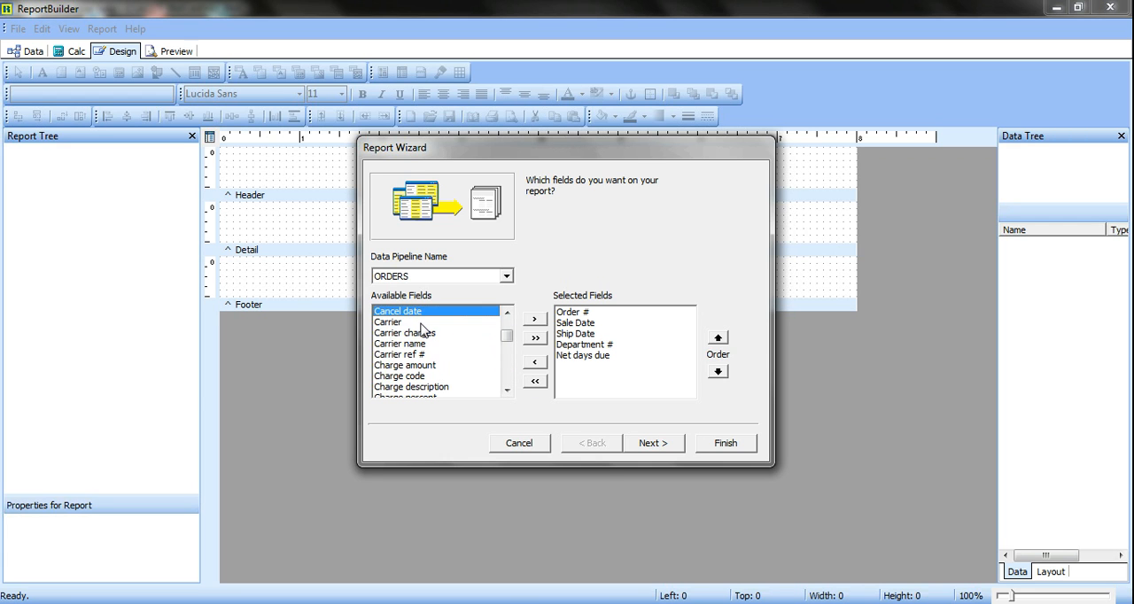
{"action": "double_click", "coordinate": [405, 323]}
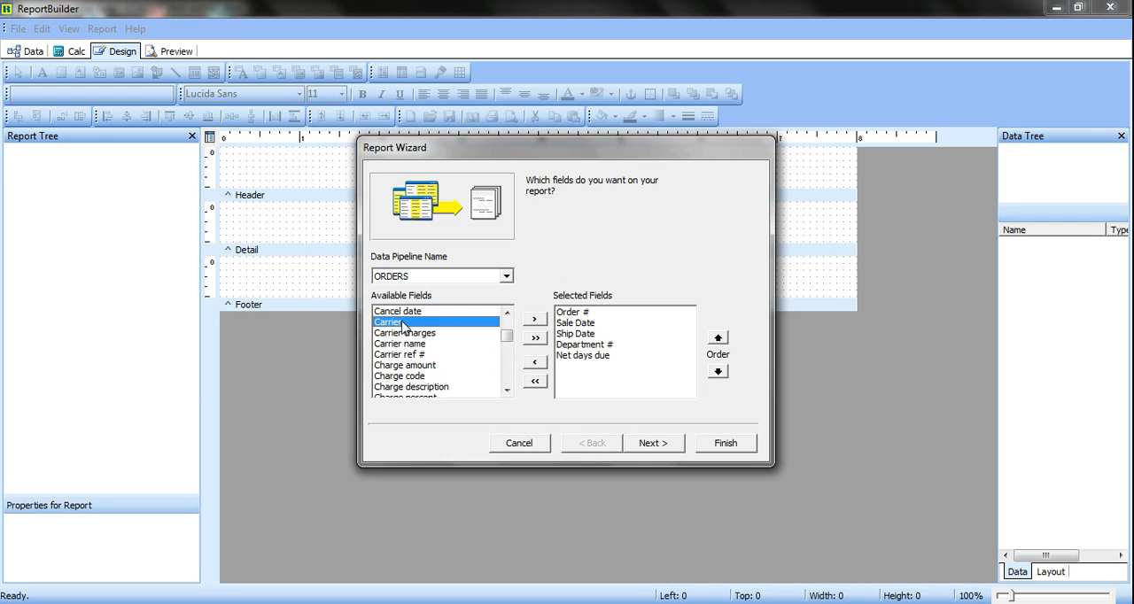
Finish the Report Wizard with the selected ORDERS fields, preview the generated report, and return to its design view
{"action": "left_click", "coordinate": [723, 444]}
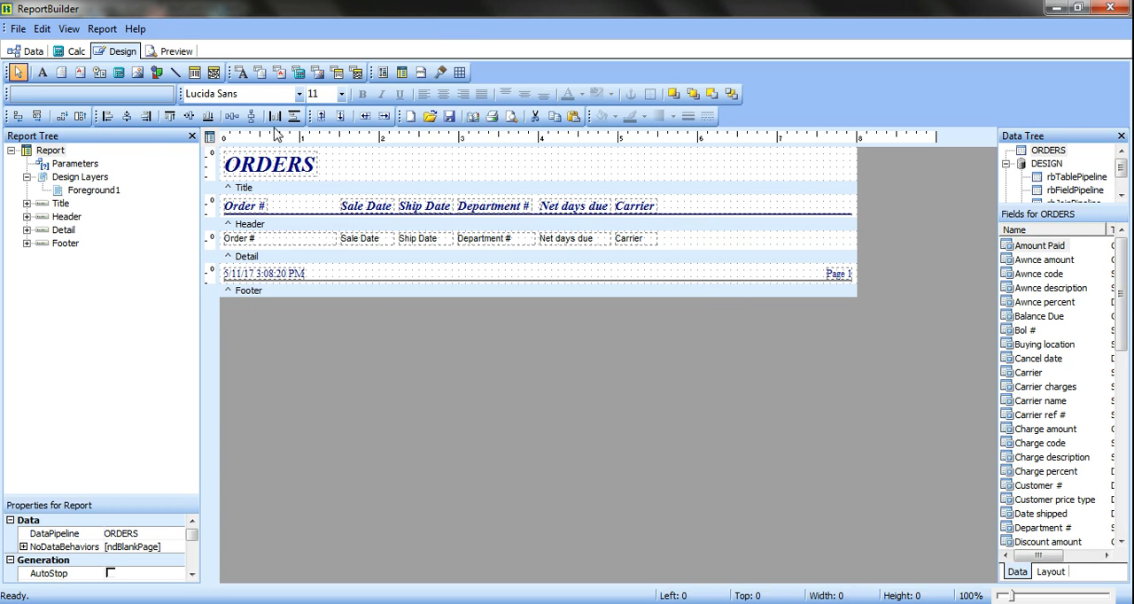
{"action": "left_click", "coordinate": [176, 51]}
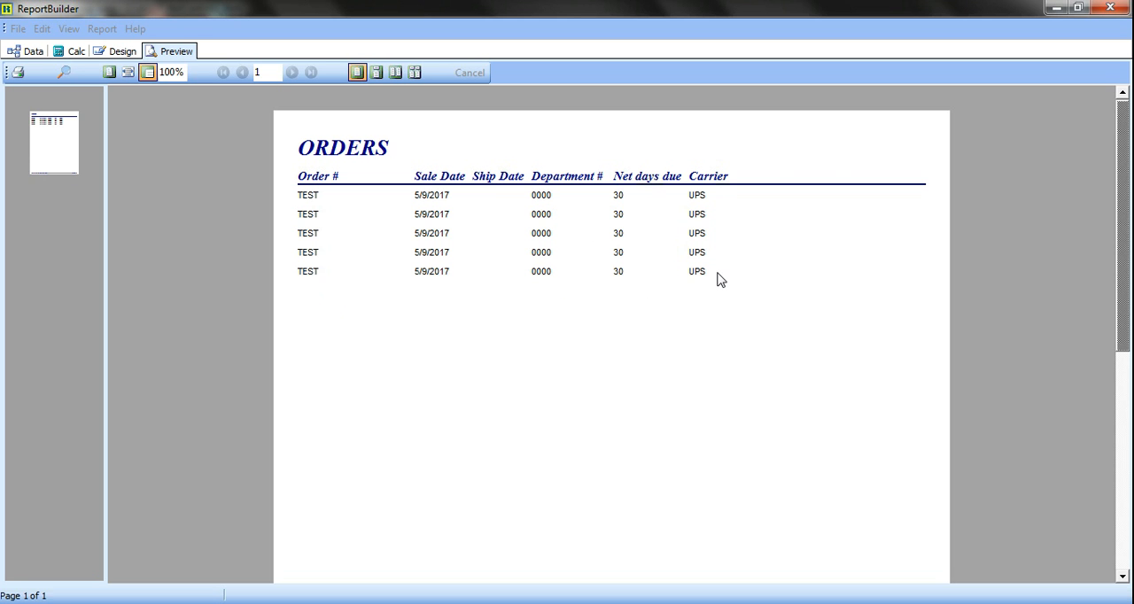
{"action": "left_click", "coordinate": [124, 52]}
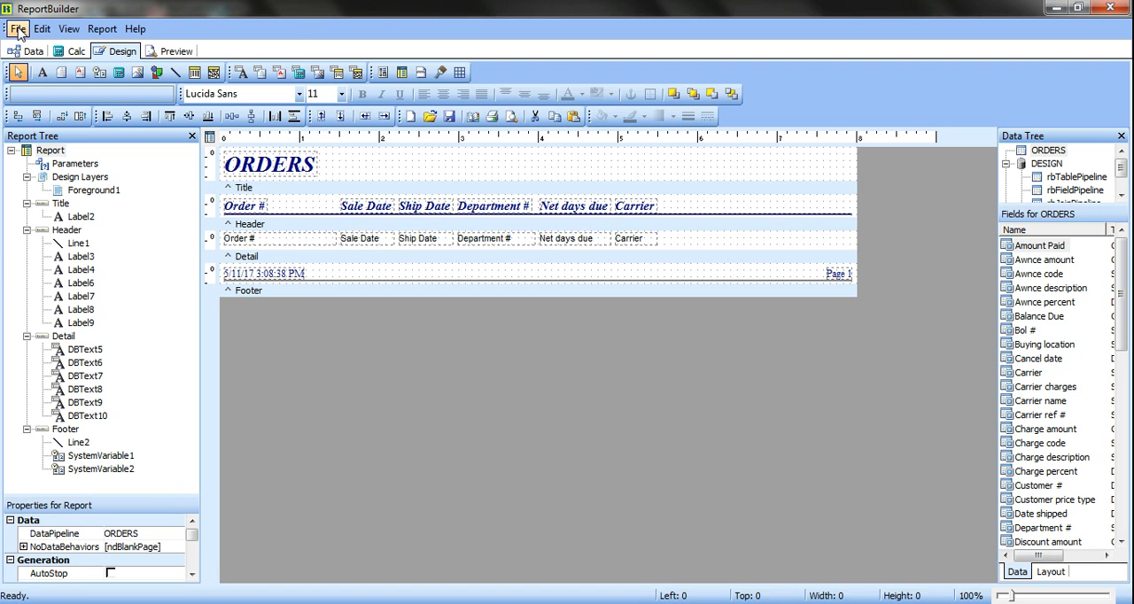
Start saving the report to a file and choose the TEMP folder on the C: drive as its location
{"action": "left_click", "coordinate": [18, 28]}
{"action": "left_click", "coordinate": [46, 119]}
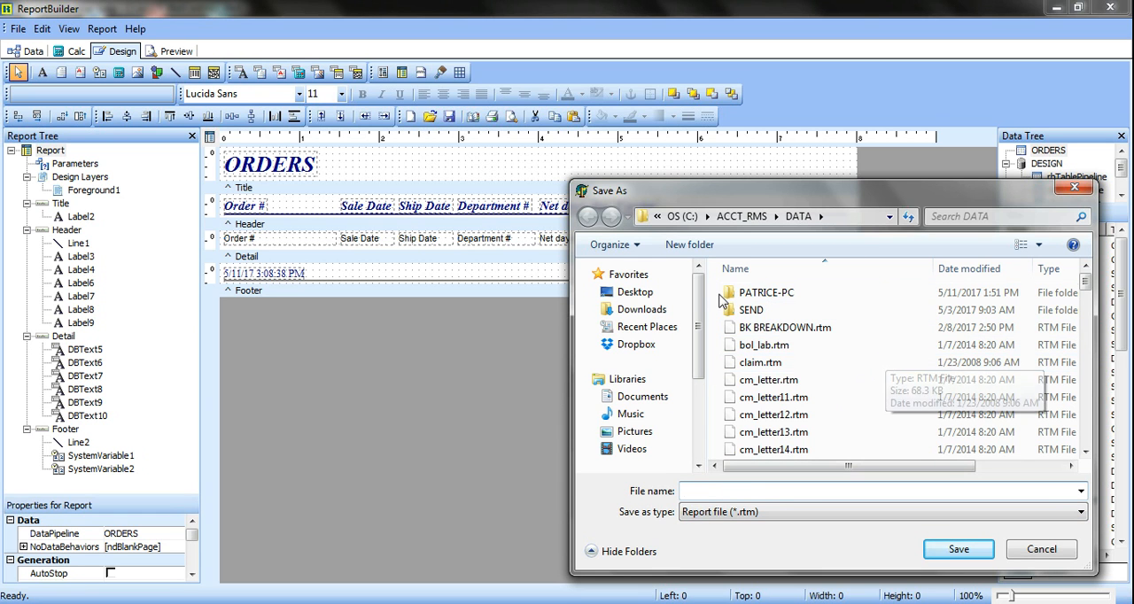
{"action": "left_click", "coordinate": [697, 438]}
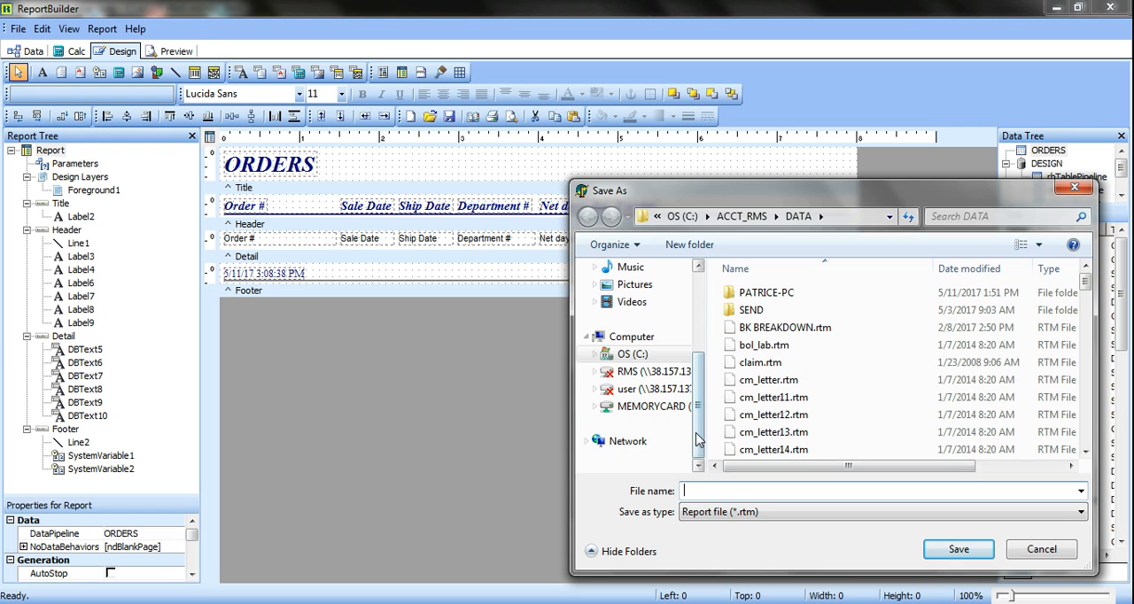
{"action": "left_click", "coordinate": [632, 354]}
{"action": "left_click", "coordinate": [792, 362]}
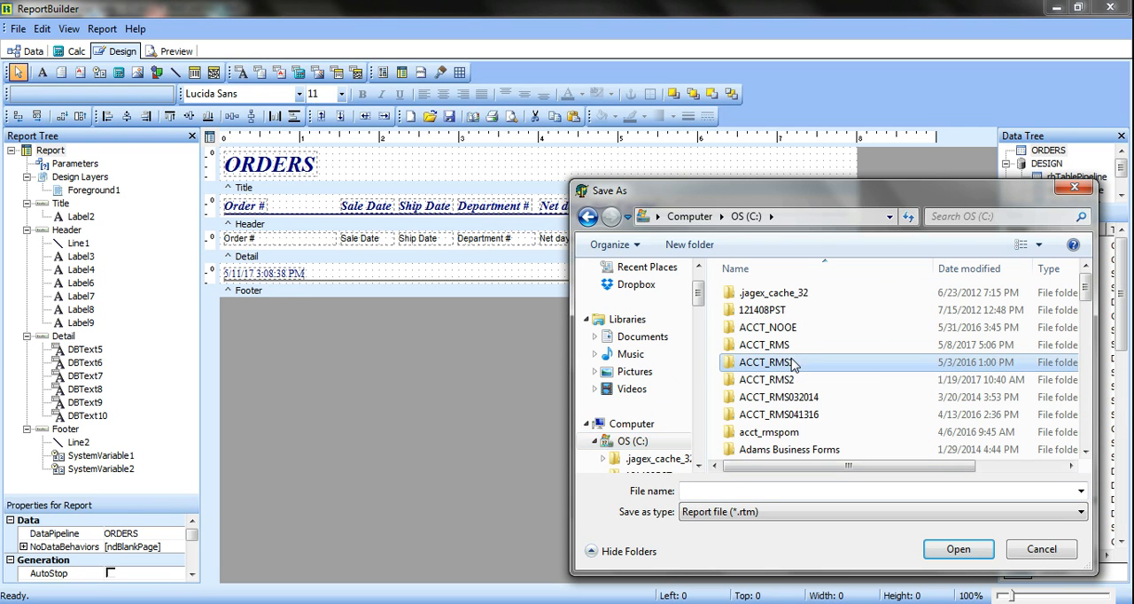
{"action": "key", "text": "t"}
{"action": "double_click", "coordinate": [751, 303]}
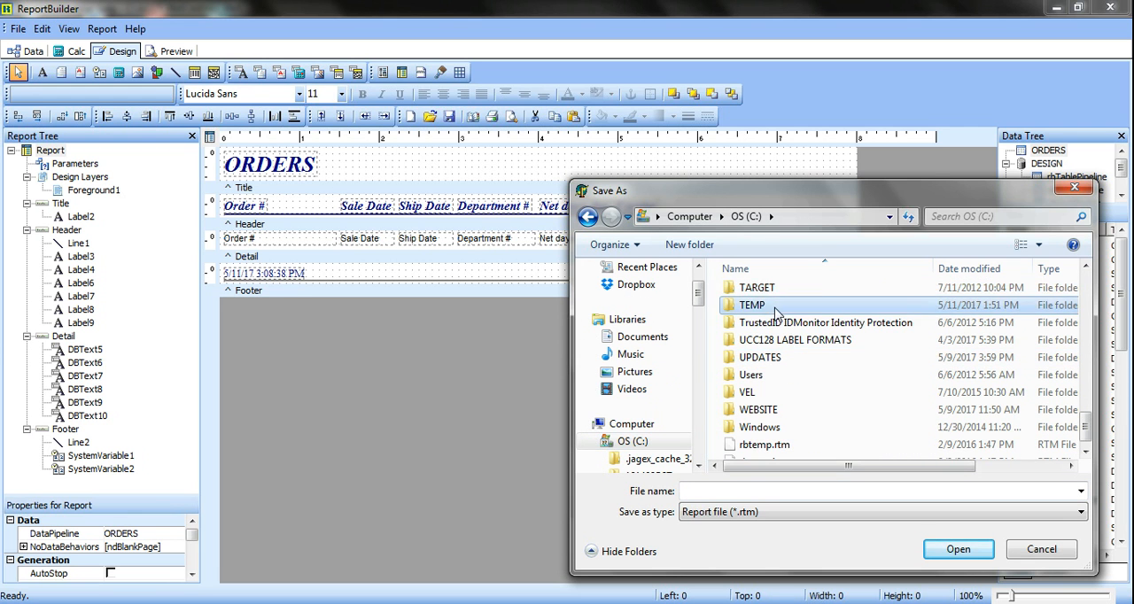
Save the report file under the name TEST and close the report designer
{"action": "left_click", "coordinate": [735, 491]}
{"action": "type", "text": "TEST"}
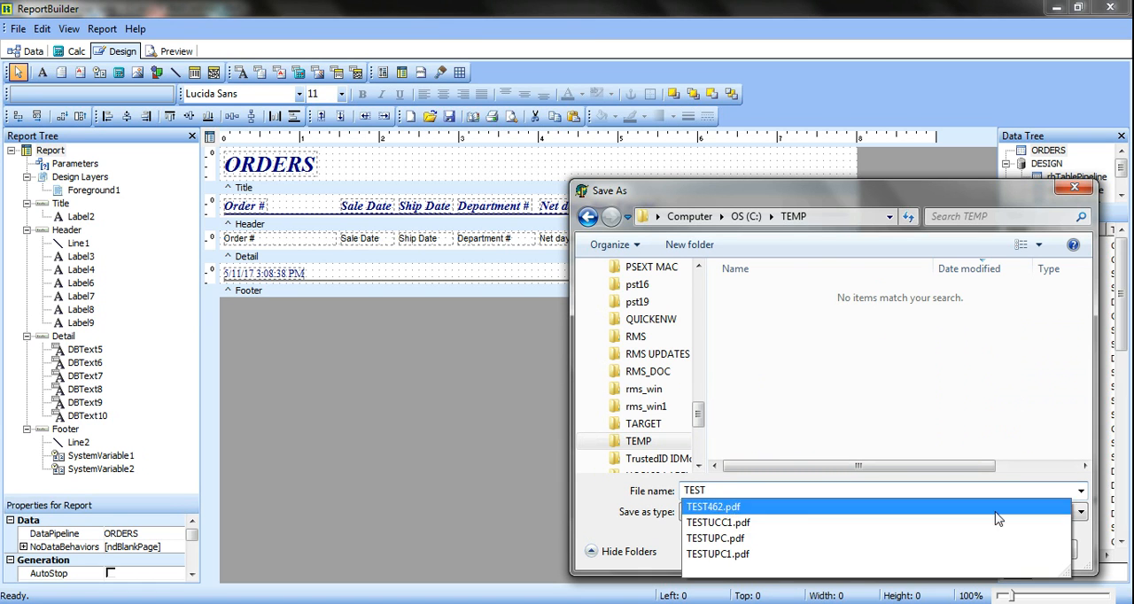
{"action": "left_click", "coordinate": [1091, 552]}
{"action": "left_click", "coordinate": [964, 551]}
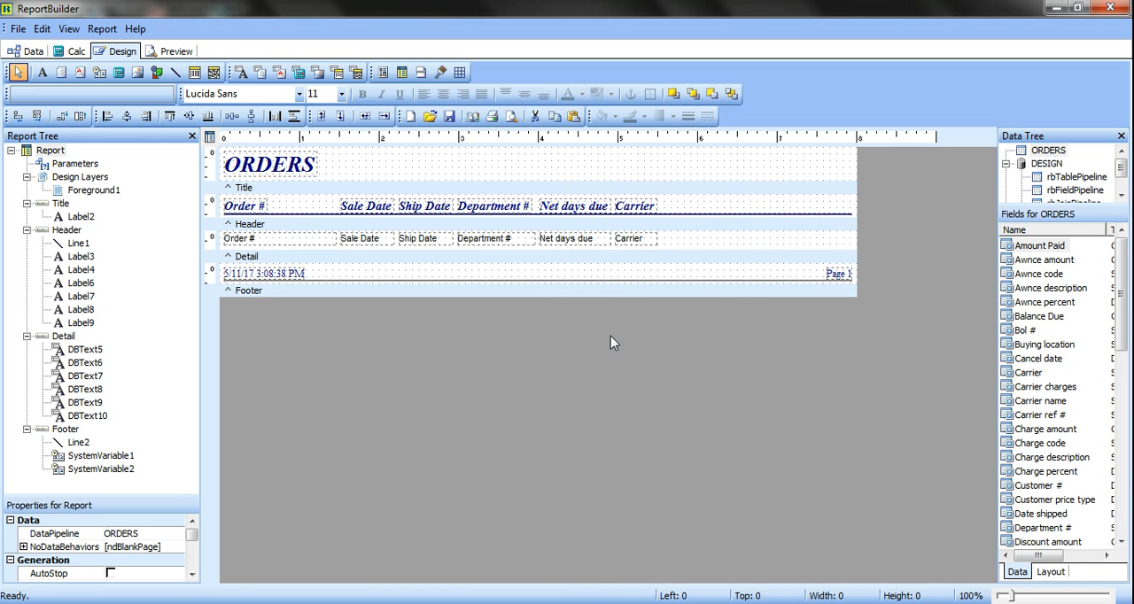
{"action": "left_click", "coordinate": [1113, 8]}
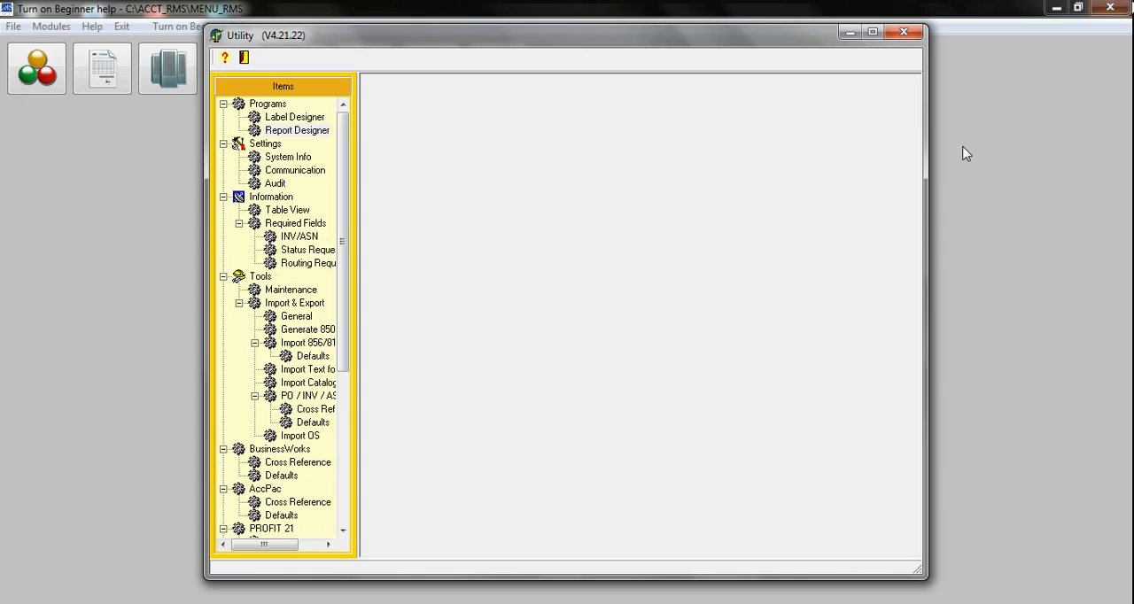